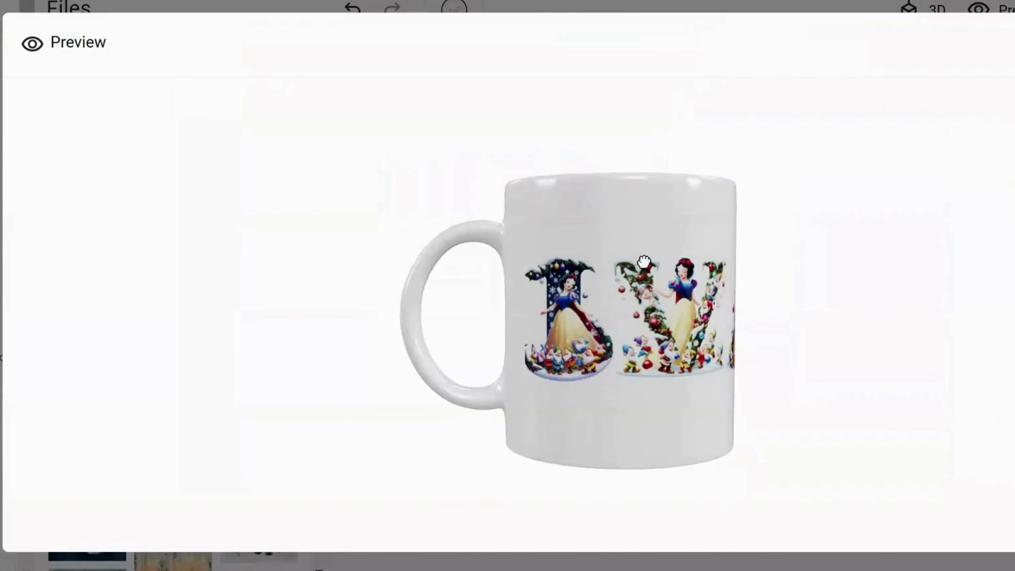
# Rotate the 3D mug previews to inspect the Christmas letter artwork around the Snow White and Stitch mugs.
pyautogui.moveTo(646, 257); pyautogui.dragTo(576, 260)
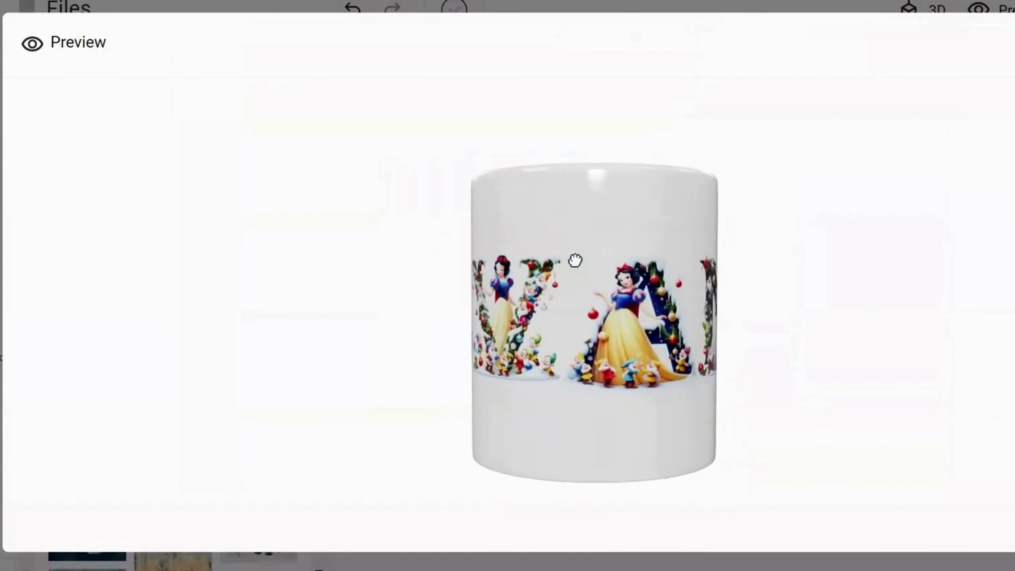
pyautogui.moveTo(746, 485); pyautogui.dragTo(322, 473)
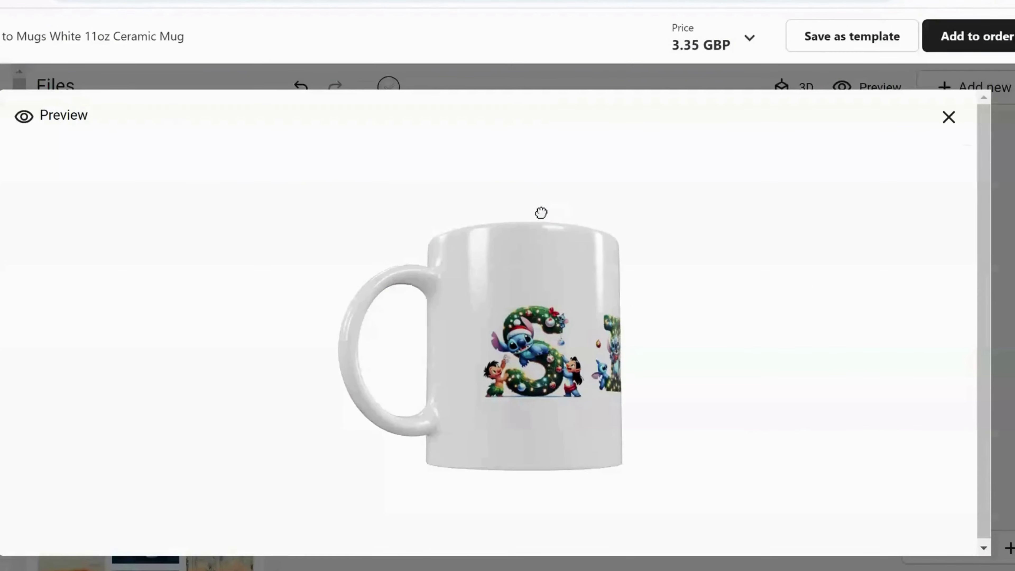
pyautogui.moveTo(542, 212); pyautogui.dragTo(496, 225)
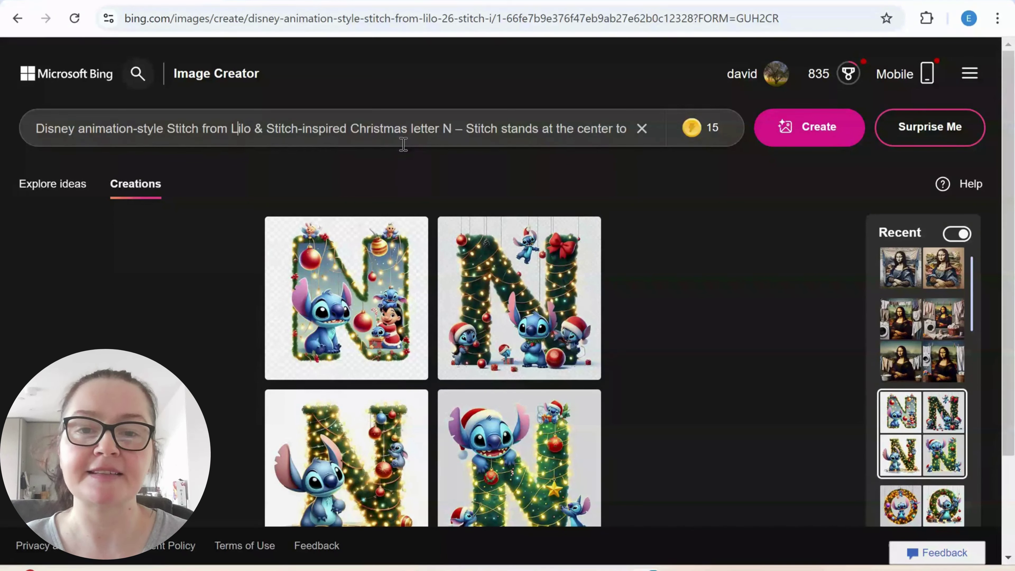
# Read the Stitch Christmas letter N prompt through to its end, "all set on a transparent background.".
pyautogui.press('Right')
pyautogui.press('Right')
pyautogui.press('Right')
pyautogui.press('Right')
pyautogui.press('Right')
pyautogui.press('Right')
pyautogui.press('Right')
pyautogui.press('Right')
pyautogui.press('Right')
pyautogui.press('Right')
pyautogui.press('Right')
pyautogui.press('Right')
pyautogui.press('Right')
pyautogui.press('Right')
pyautogui.press('Right')
pyautogui.press('Right')
pyautogui.press('Right')
pyautogui.press('Right')
pyautogui.press('Right')
pyautogui.press('Right')
pyautogui.press('Right')
pyautogui.press('Right')
pyautogui.press('Right')
pyautogui.press('Right')
pyautogui.press('Right')
pyautogui.press('Right')
pyautogui.press('Right')
pyautogui.press('Right')
pyautogui.press('Right')
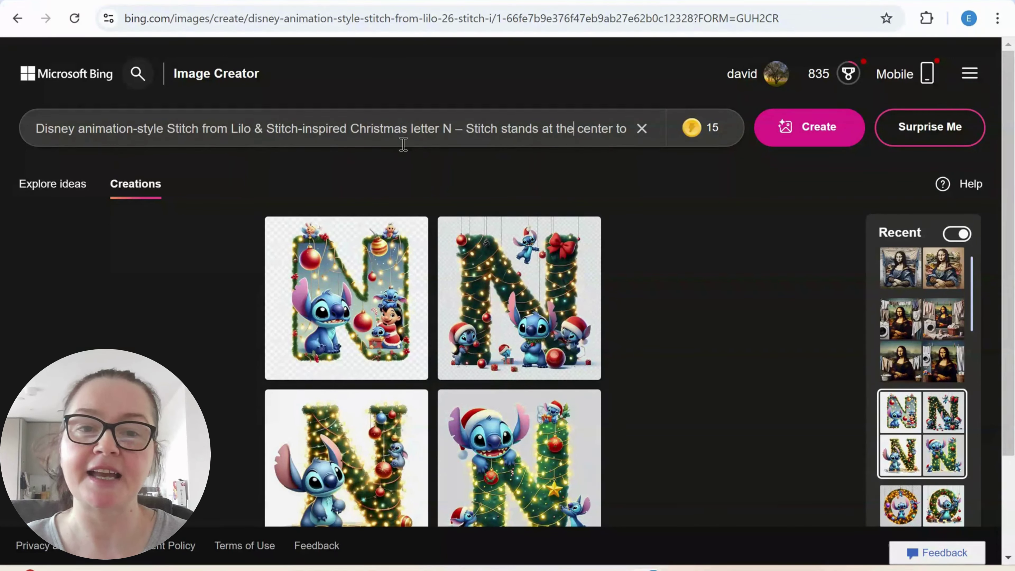
pyautogui.press('Right')
pyautogui.press('Right')
pyautogui.press('Right')
pyautogui.press('Right')
pyautogui.press('Right')
pyautogui.press('Right')
pyautogui.press('Right')
pyautogui.press('Right')
pyautogui.press('Right')
pyautogui.press('Right')
pyautogui.press('Right')
pyautogui.press('Right')
pyautogui.press('Right')
pyautogui.press('Right')
pyautogui.press('Right')
pyautogui.press('Right')
pyautogui.press('Right')
pyautogui.press('Right')
pyautogui.press('Right')
pyautogui.press('Right')
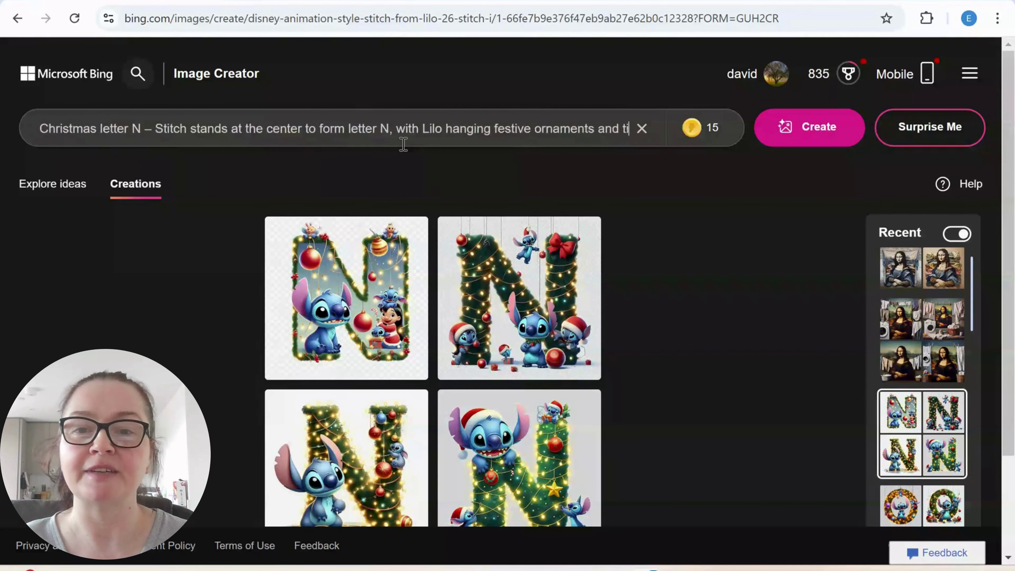
pyautogui.press('Right')
pyautogui.press('Right')
pyautogui.press('Right')
pyautogui.press('Right')
pyautogui.press('Right')
pyautogui.press('Right')
pyautogui.press('Right')
pyautogui.press('Right')
pyautogui.press('Right')
pyautogui.press('Right')
pyautogui.press('Right')
pyautogui.press('Right')
pyautogui.press('Right')
pyautogui.press('Right')
pyautogui.press('Right')
pyautogui.press('Right')
pyautogui.press('Right')
pyautogui.press('Right')
pyautogui.press('Right')
pyautogui.press('Right')
pyautogui.press('Right')
pyautogui.press('Right')
pyautogui.press('Right')
pyautogui.press('Right')
pyautogui.press('Right')
pyautogui.press('Right')
pyautogui.press('Right')
pyautogui.press('Right')
pyautogui.press('Right')
pyautogui.press('Right')
pyautogui.press('Right')
pyautogui.press('Right')
pyautogui.press('Right')
pyautogui.press('Right')
pyautogui.press('Right')
pyautogui.press('Right')
pyautogui.press('Right')
pyautogui.press('Right')
pyautogui.press('Right')
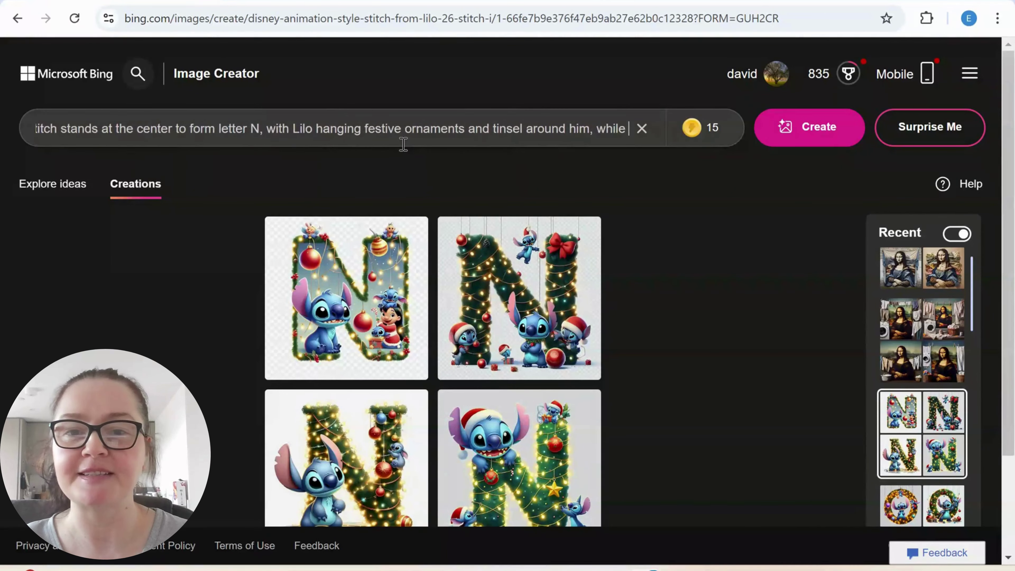
pyautogui.press('Right')
pyautogui.press('Right')
pyautogui.press('Right')
pyautogui.press('Right')
pyautogui.press('Right')
pyautogui.press('Right')
pyautogui.press('Right')
pyautogui.press('Right')
pyautogui.press('Right')
pyautogui.press('Right')
pyautogui.press('Right')
pyautogui.press('Right')
pyautogui.press('Right')
pyautogui.press('Right')
pyautogui.press('Right')
pyautogui.press('Right')
pyautogui.press('Right')
pyautogui.press('Right')
pyautogui.press('Right')
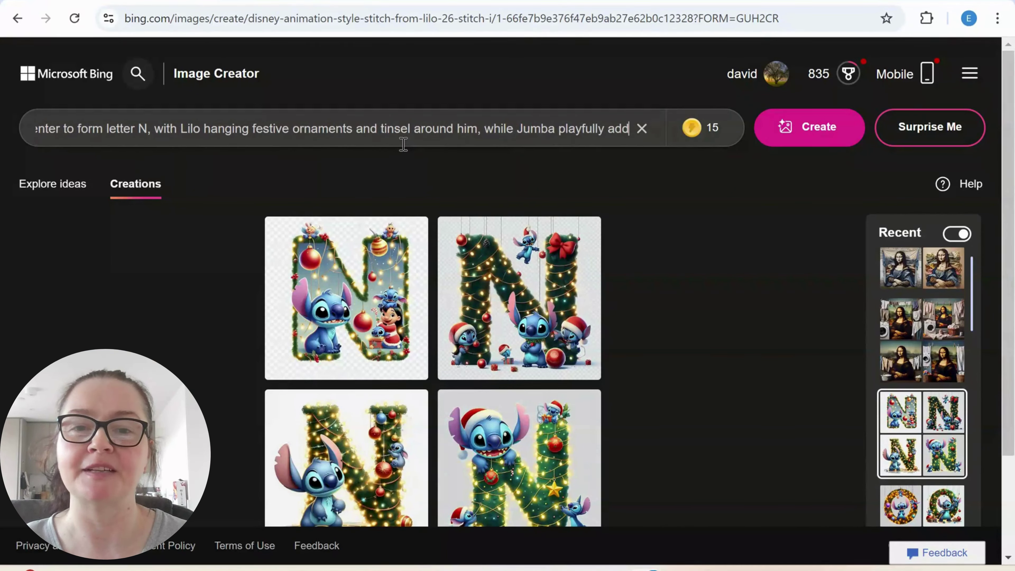
pyautogui.press('Right')
pyautogui.press('Right')
pyautogui.press('Right')
pyautogui.press('Right')
pyautogui.press('Right')
pyautogui.press('Right')
pyautogui.press('Right')
pyautogui.press('Right')
pyautogui.press('Right')
pyautogui.press('Right')
pyautogui.press('Right')
pyautogui.press('Right')
pyautogui.press('Right')
pyautogui.press('Right')
pyautogui.press('Right')
pyautogui.press('Right')
pyautogui.press('Right')
pyautogui.press('Right')
pyautogui.press('Right')
pyautogui.press('Right')
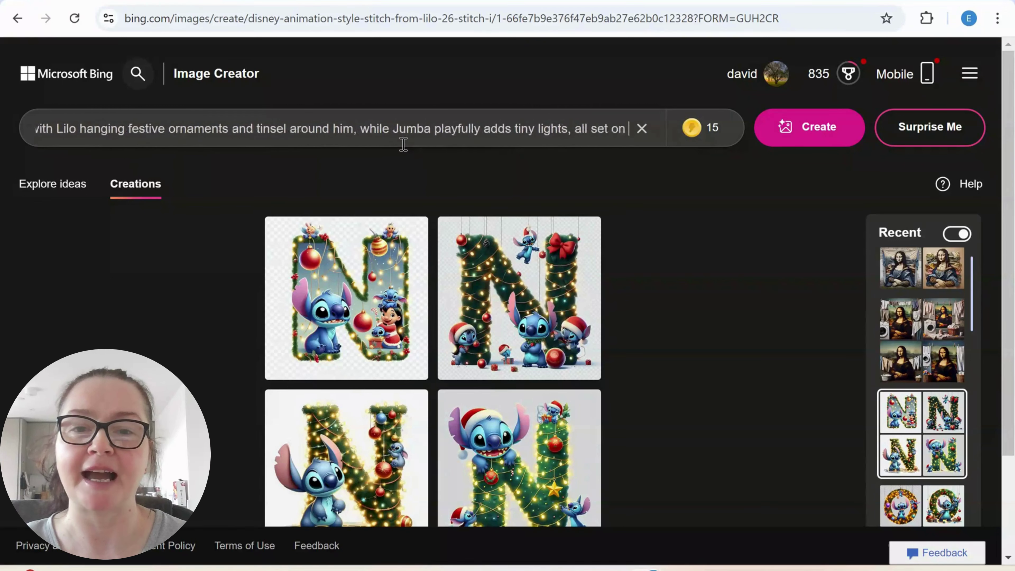
pyautogui.write('.')
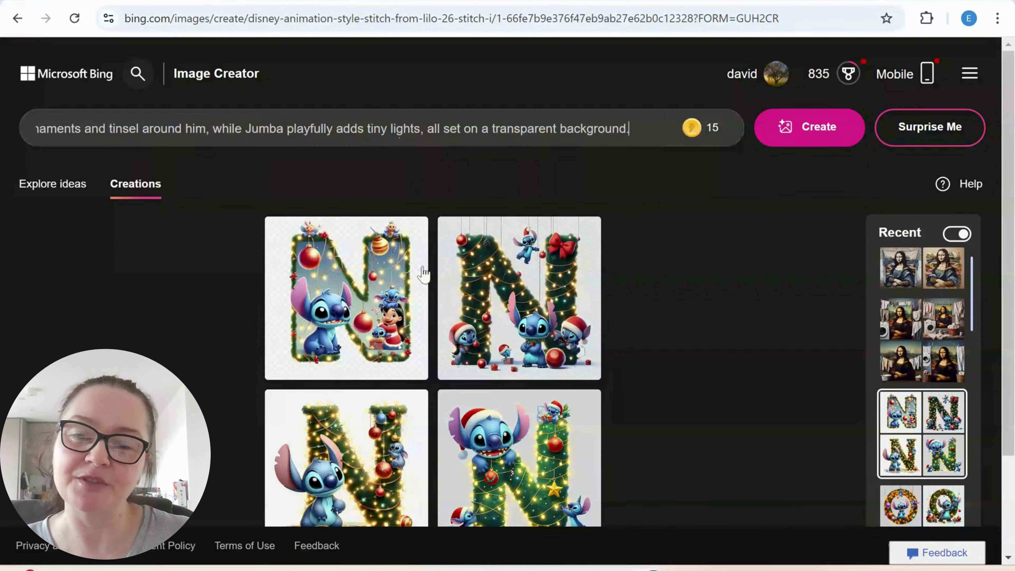
# View each of the four generated letter N images enlarged and return to the creations overview.
pyautogui.click(340, 304)
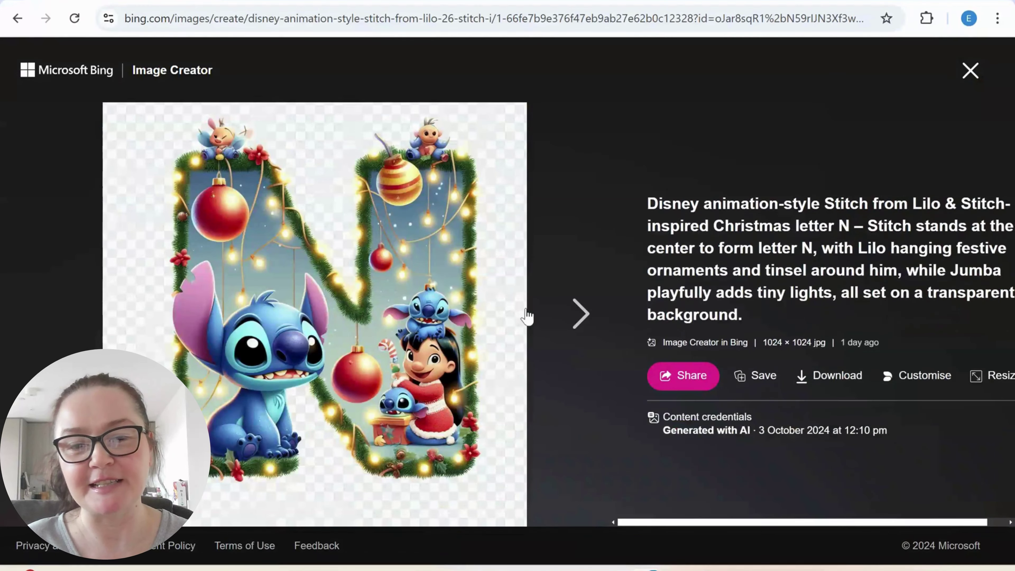
pyautogui.click(573, 316)
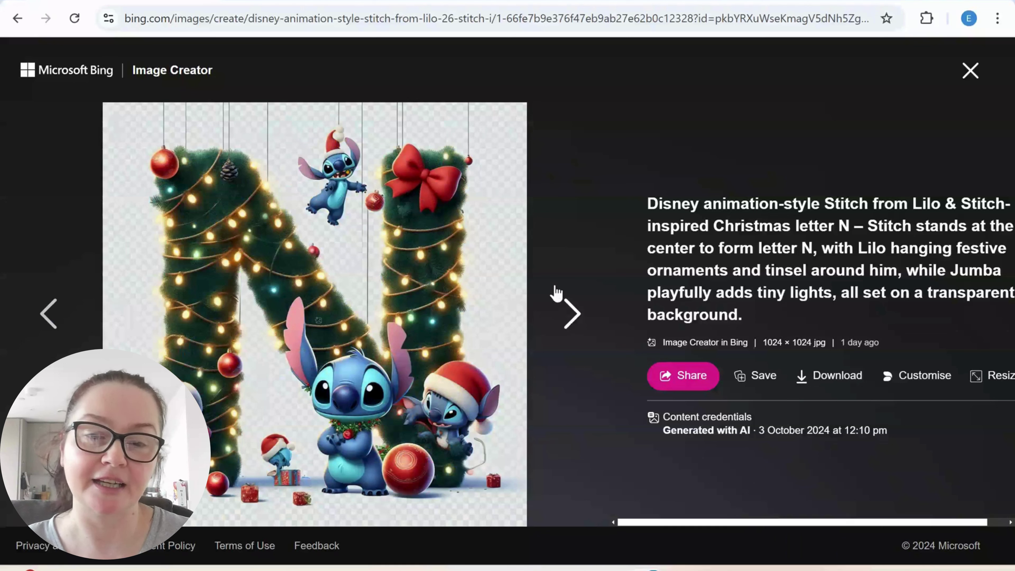
pyautogui.click(572, 314)
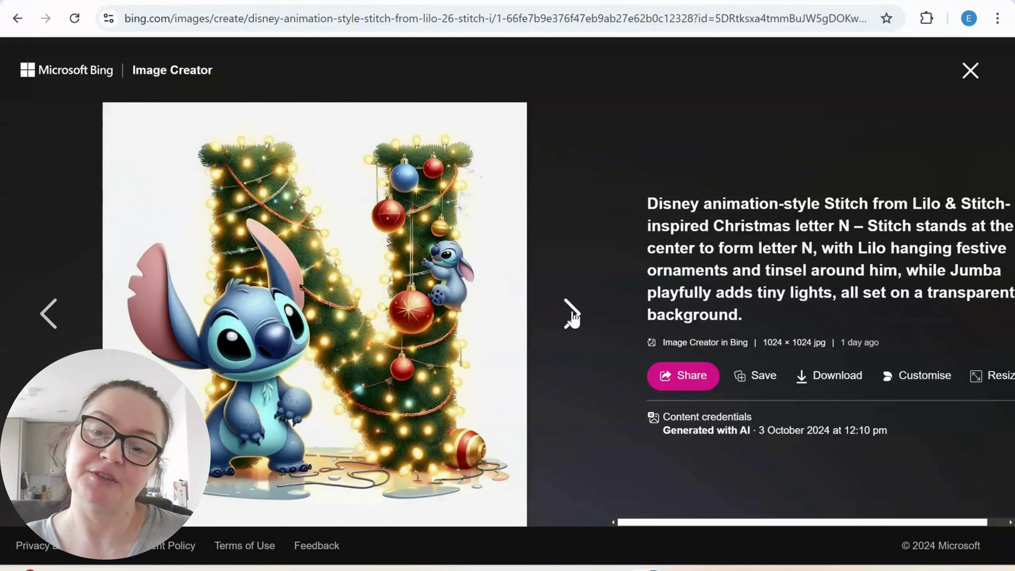
pyautogui.click(572, 314)
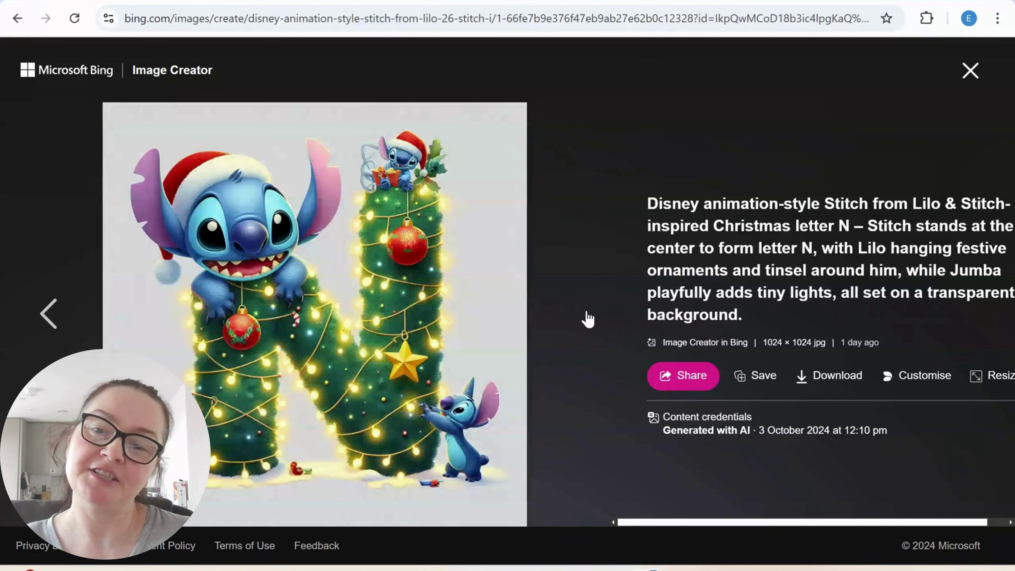
pyautogui.click(971, 71)
# Open the Stitch Christmas letter M image set from the recent creations.
pyautogui.scroll(-5, 924, 380)
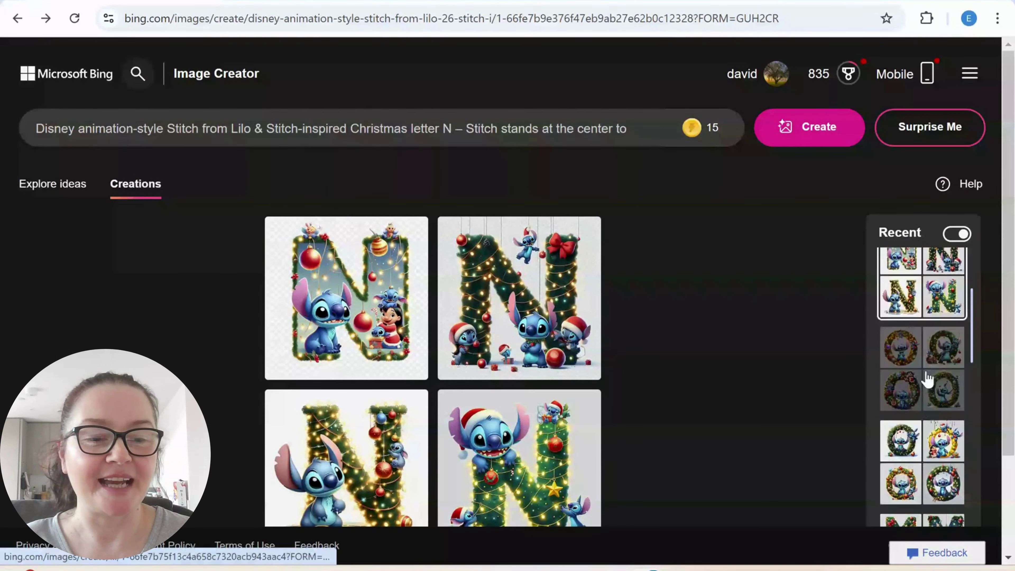
pyautogui.scroll(1, 927, 372)
pyautogui.click(920, 394)
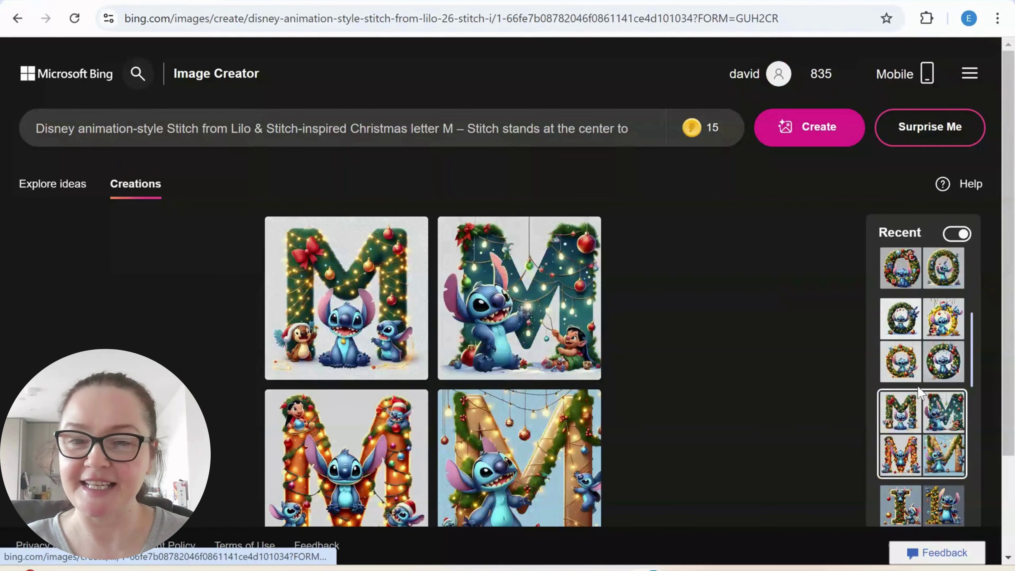
# Open the recent image set made with the "capital letter i" prompt and review its prompt and four images.
pyautogui.scroll(-2, 897, 401)
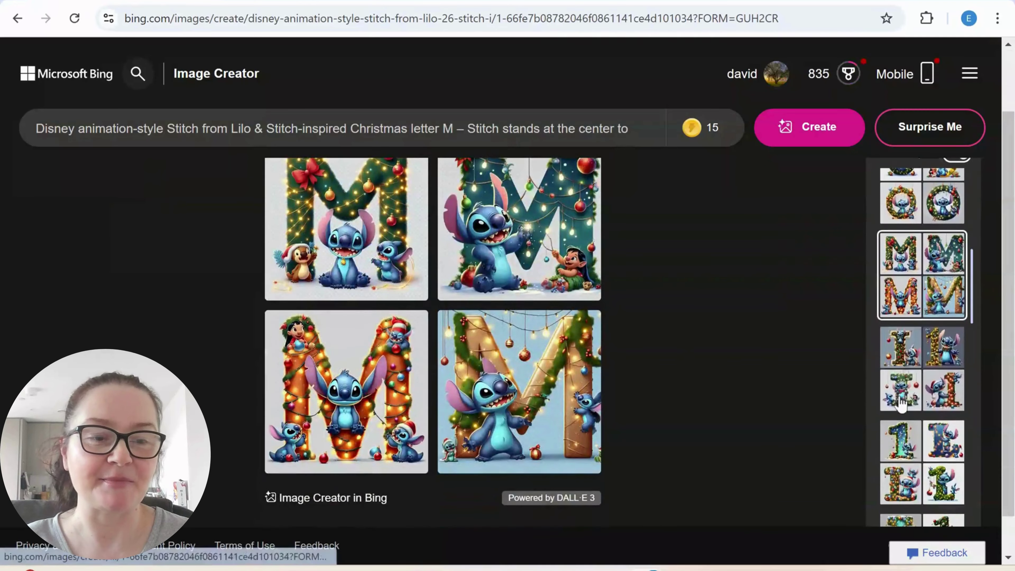
pyautogui.click(915, 378)
pyautogui.scroll(-4, 910, 388)
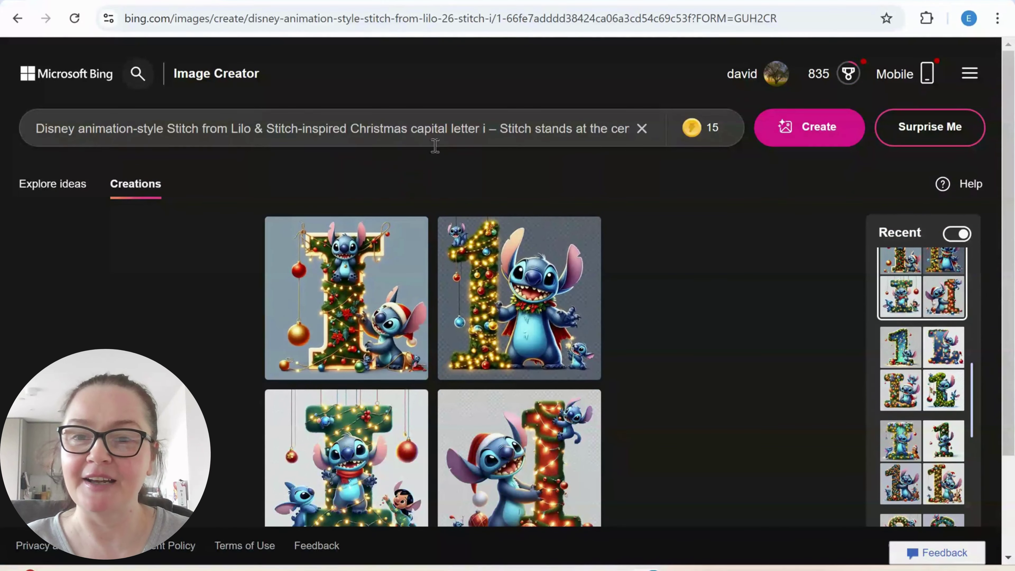
pyautogui.click(487, 133)
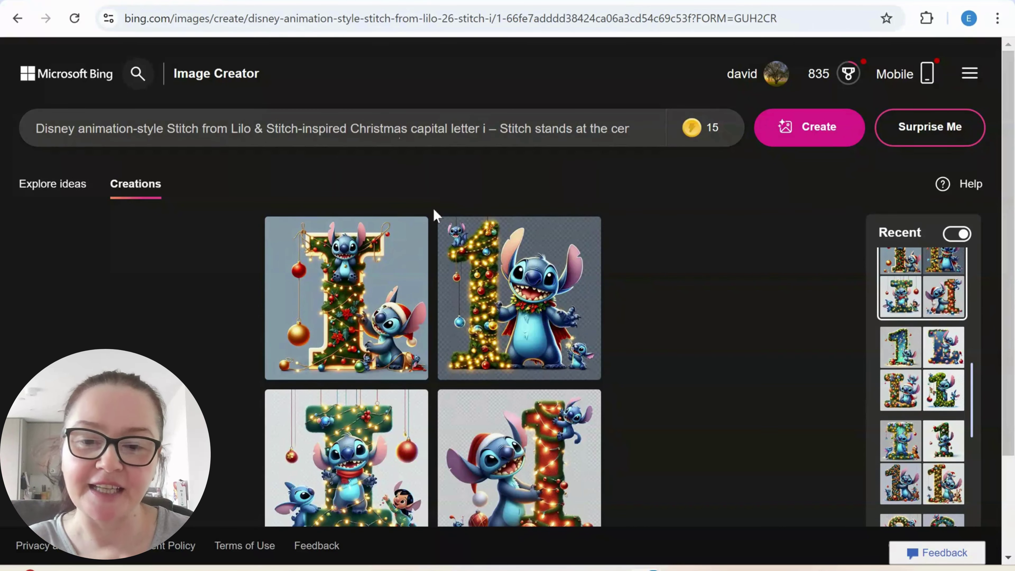
pyautogui.scroll(-2, 457, 352)
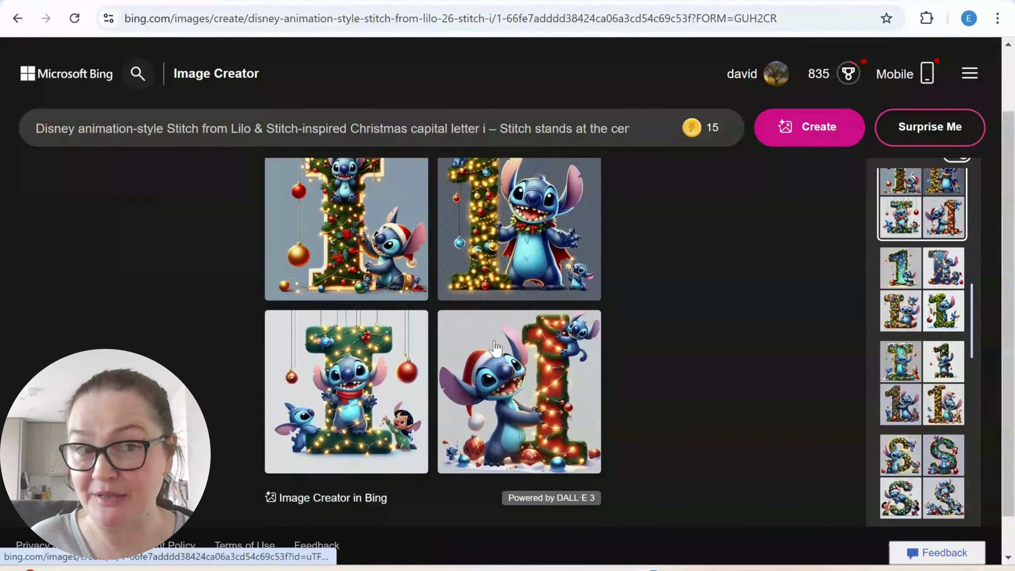
# View the recent image set for the uppercase "capital letter I" prompt and open the letter S set.
pyautogui.click(900, 274)
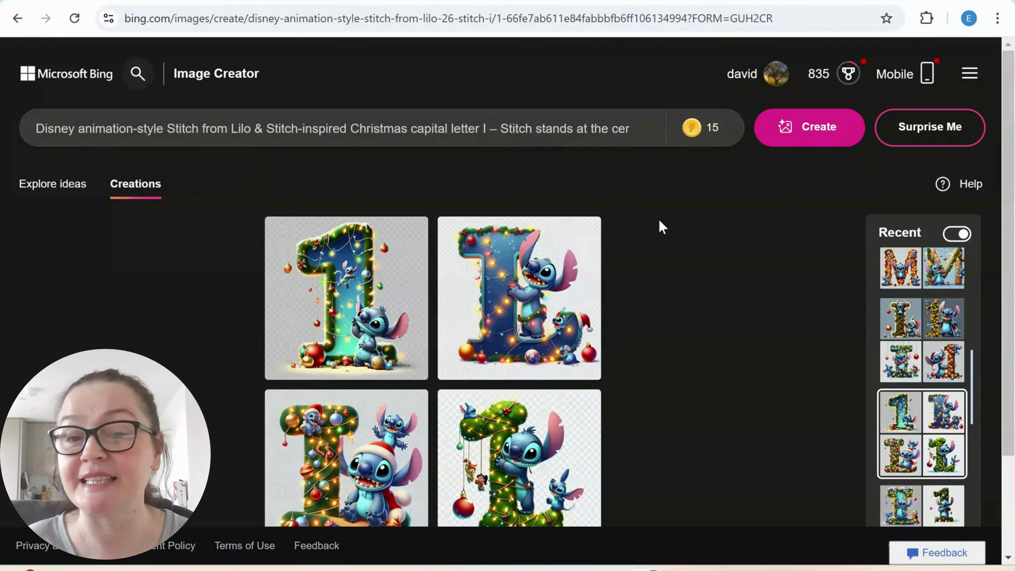
pyautogui.scroll(-5, 931, 380)
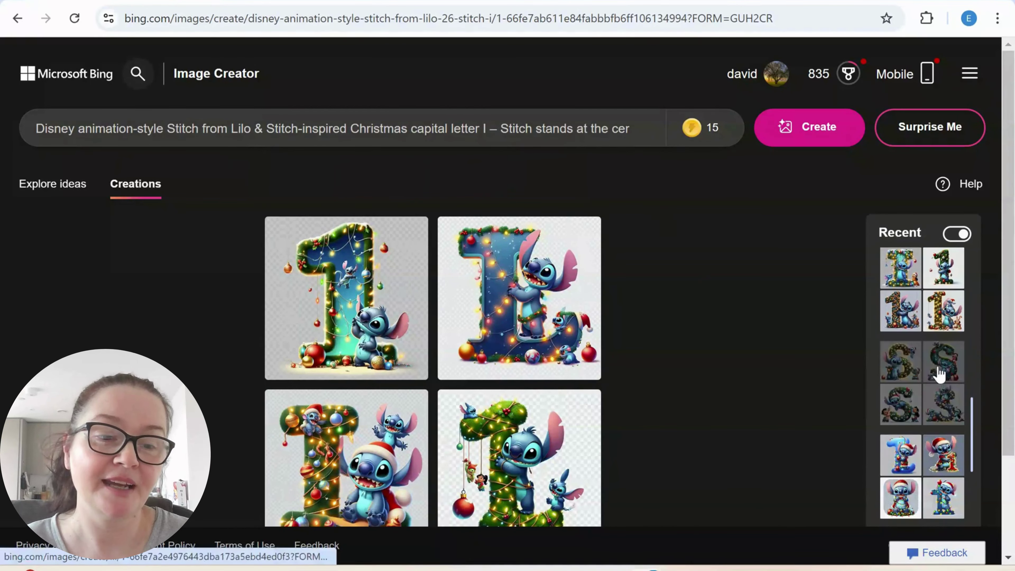
pyautogui.click(943, 380)
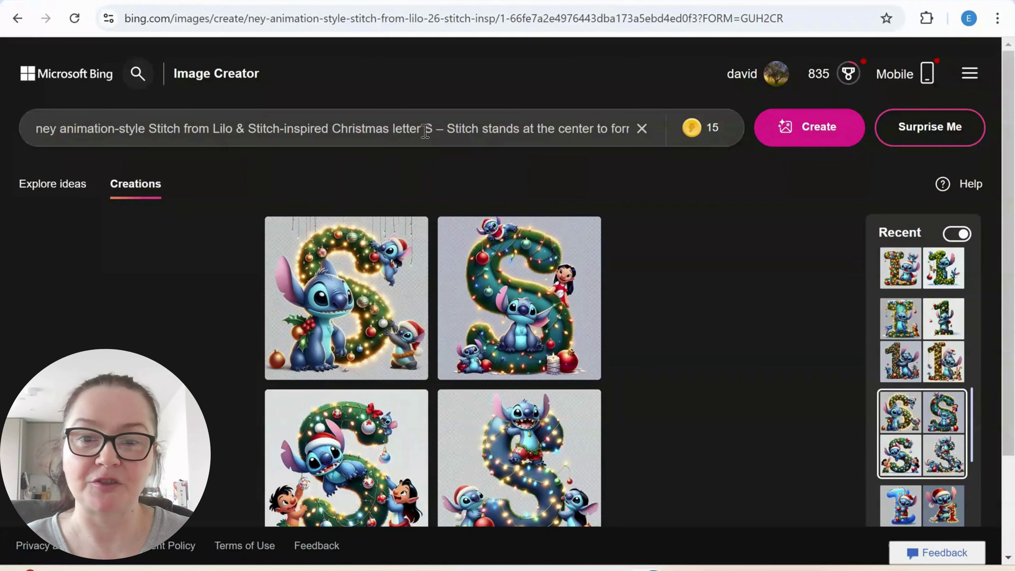
# Read the full prompt of the open Stitch Christmas letter S image set through to its end.
pyautogui.press('Left')
pyautogui.press('Left')
pyautogui.press('Left')
pyautogui.press('Left')
pyautogui.press('Left')
pyautogui.press('Left')
pyautogui.press('Left')
pyautogui.press('Left')
pyautogui.press('Left')
pyautogui.press('Left')
pyautogui.press('Left')
pyautogui.press('Left')
pyautogui.press('Left')
pyautogui.press('Left')
pyautogui.press('Left')
pyautogui.press('Left')
pyautogui.press('Left')
pyautogui.press('Left')
pyautogui.press('Left')
pyautogui.press('Left')
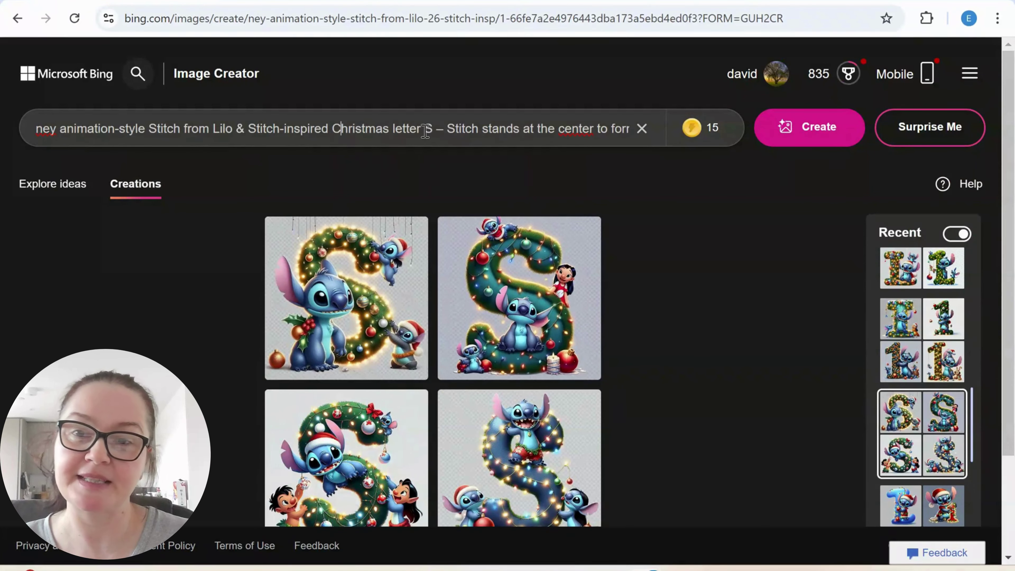
pyautogui.press('Left')
pyautogui.press('Left')
pyautogui.press('Left')
pyautogui.press('Left')
pyautogui.press('Left')
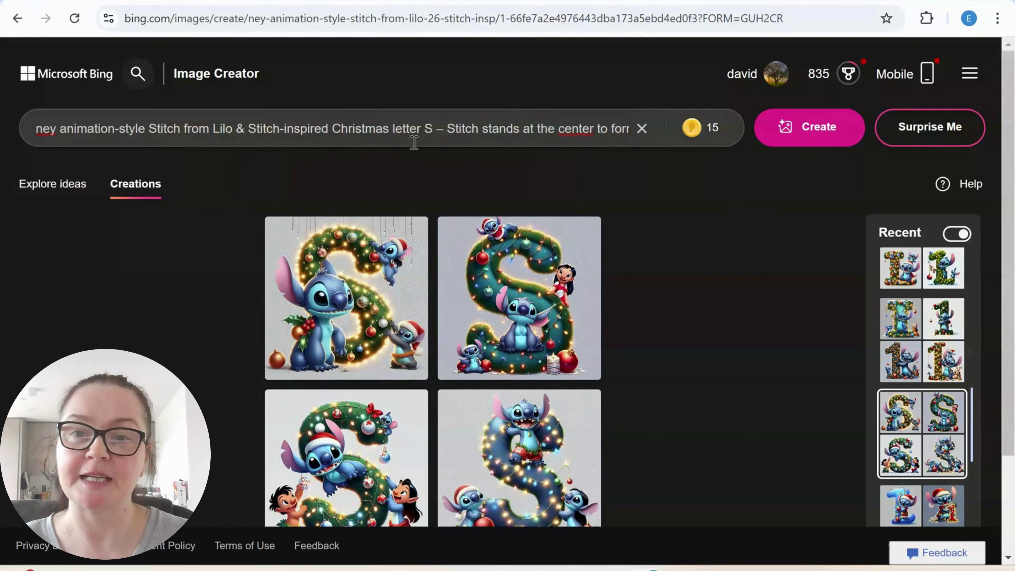
pyautogui.press('Right')
pyautogui.press('Right')
pyautogui.press('Right')
pyautogui.press('Right')
pyautogui.press('Right')
pyautogui.press('Right')
pyautogui.press('Right')
pyautogui.press('Right')
pyautogui.press('Right')
pyautogui.press('Right')
pyautogui.press('Right')
pyautogui.press('Right')
pyautogui.press('Right')
pyautogui.press('Right')
pyautogui.press('Right')
pyautogui.press('Right')
pyautogui.press('Right')
pyautogui.press('Right')
pyautogui.press('Right')
pyautogui.press('Right')
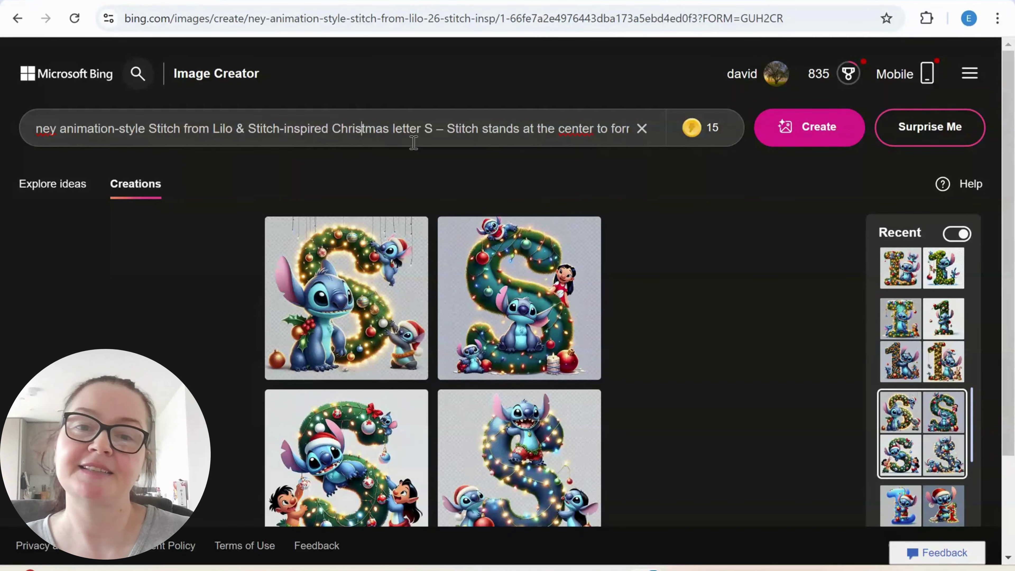
pyautogui.press('Right')
pyautogui.press('Right')
pyautogui.press('Right')
pyautogui.press('Right')
pyautogui.press('Right')
pyautogui.press('Right')
pyautogui.press('Right')
pyautogui.press('Right')
pyautogui.press('Right')
pyautogui.press('Right')
pyautogui.press('Right')
pyautogui.press('Right')
pyautogui.press('Right')
pyautogui.press('Right')
pyautogui.press('Right')
pyautogui.press('Right')
pyautogui.press('Right')
pyautogui.press('Right')
pyautogui.press('Right')
pyautogui.press('Right')
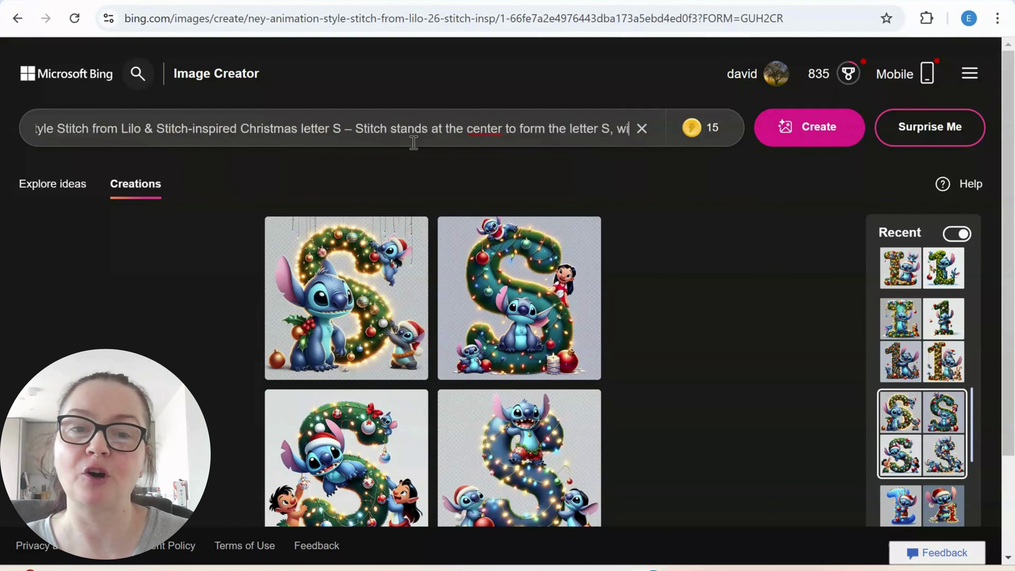
pyautogui.write('and tinsel ')
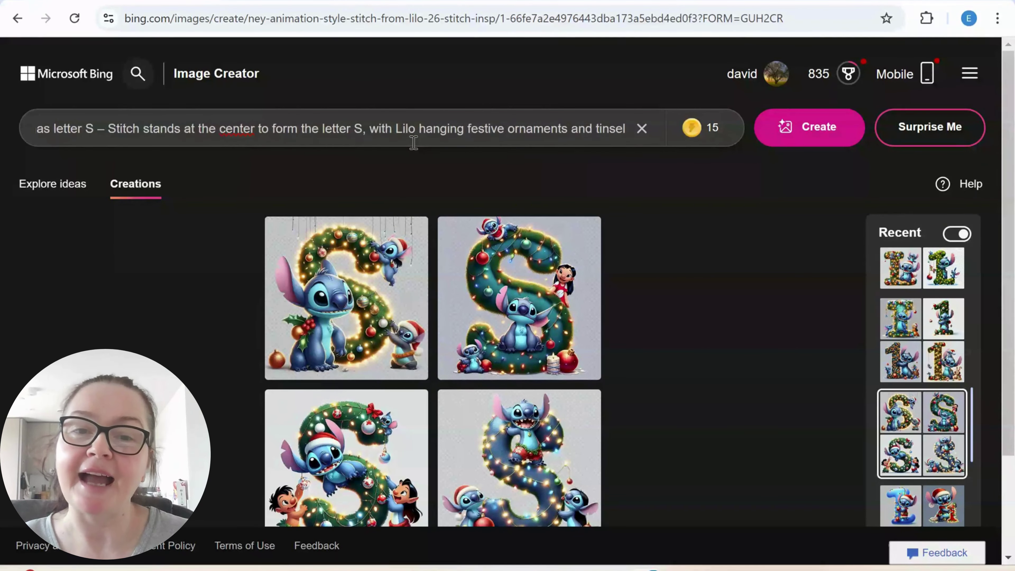
pyautogui.write('around him, while Jumba playfully adds tiny ligh')
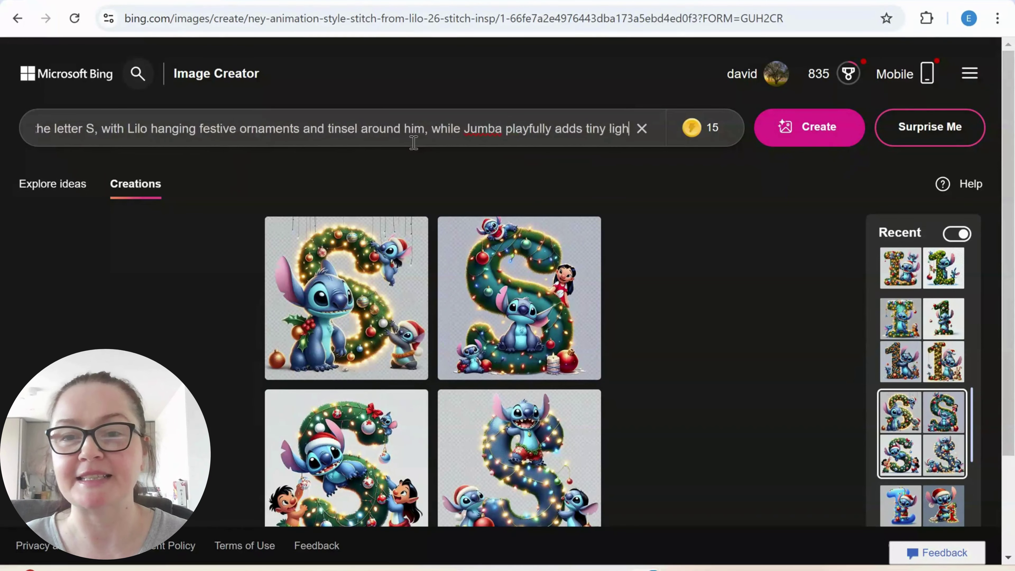
pyautogui.write('ts, all set on a transparent background')
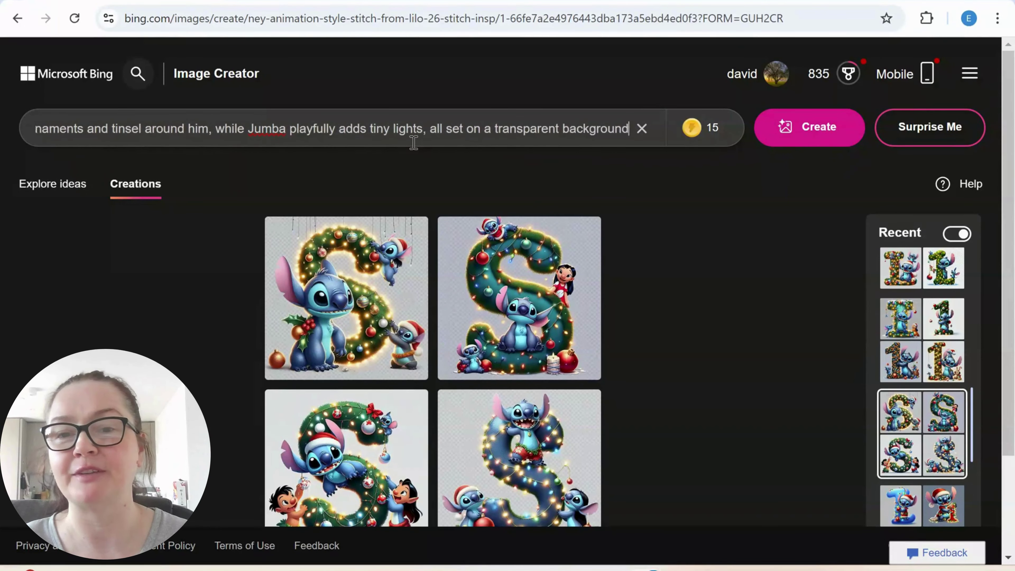
pyautogui.write('.')
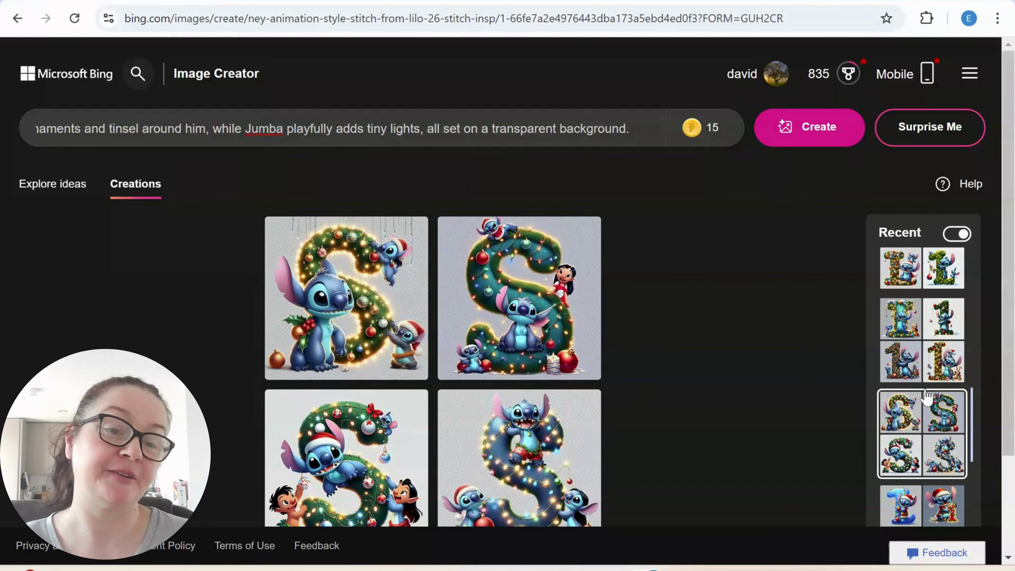
# Open the recent Stitch image set for Christmas capital letter "I" in a Santa hat and read its full prompt.
pyautogui.scroll(-3, 922, 390)
pyautogui.click(907, 387)
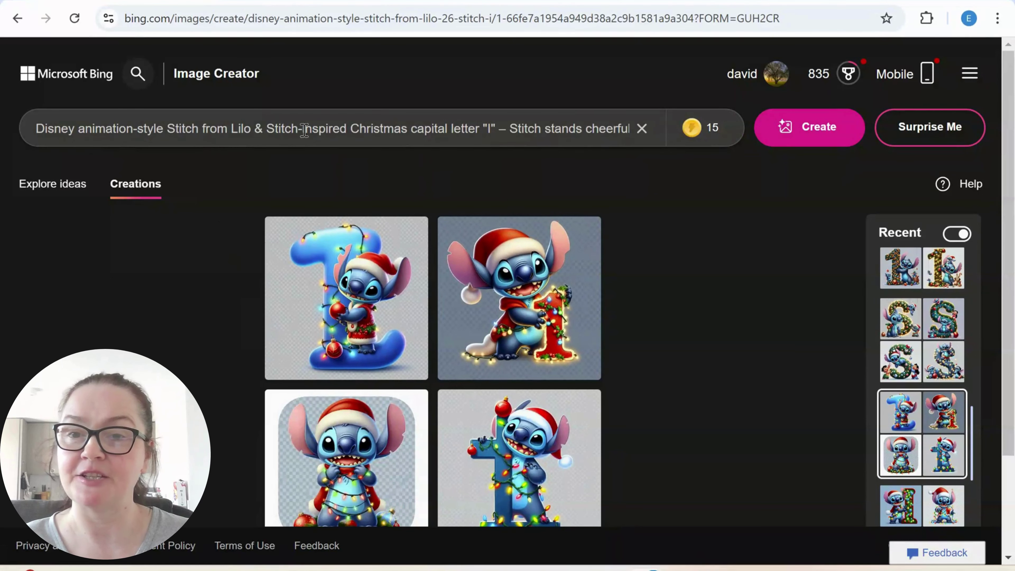
pyautogui.click(384, 128)
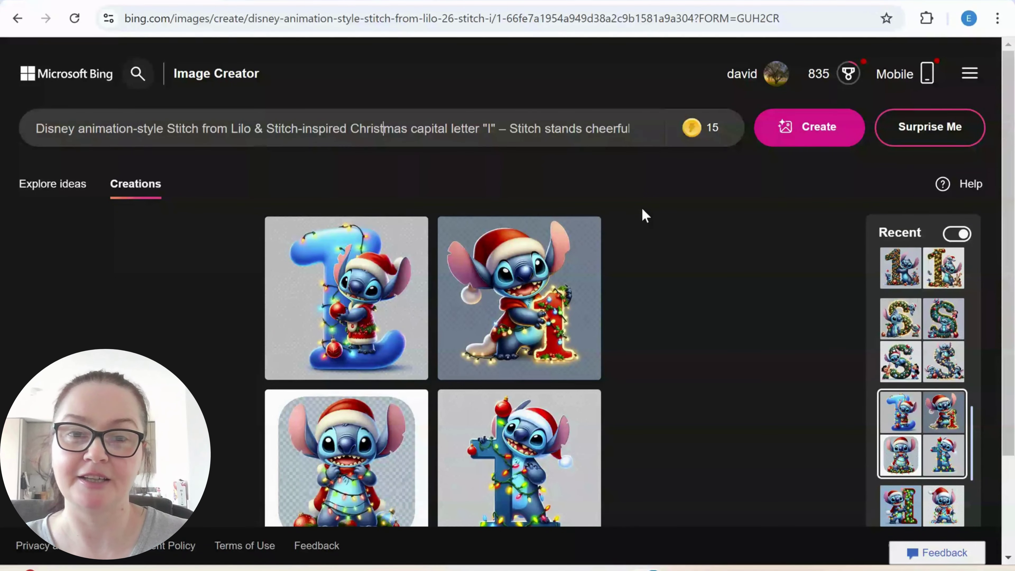
pyautogui.press('Right')
pyautogui.press('Right')
pyautogui.press('Right')
pyautogui.press('Right')
pyautogui.press('Right')
pyautogui.press('Right')
pyautogui.press('Right')
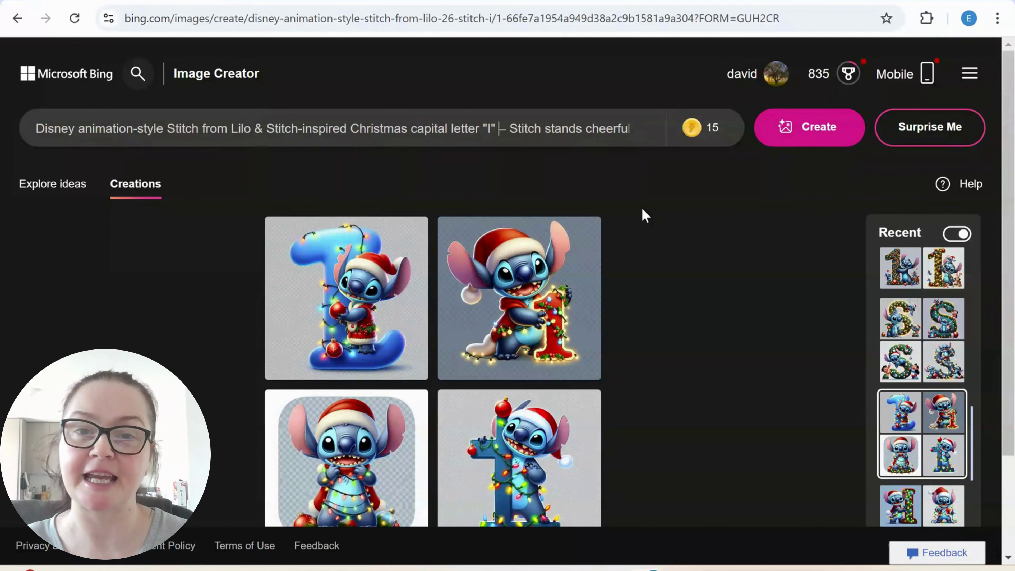
pyautogui.press('Right')
pyautogui.press('Right')
pyautogui.press('Right')
pyautogui.press('Right')
pyautogui.press('Right')
pyautogui.press('Right')
pyautogui.press('Right')
pyautogui.press('Right')
pyautogui.press('Right')
pyautogui.press('Right')
pyautogui.press('Right')
pyautogui.press('Right')
pyautogui.press('Right')
pyautogui.press('Right')
pyautogui.press('Right')
pyautogui.press('Right')
pyautogui.press('Right')
pyautogui.press('Right')
pyautogui.press('Right')
pyautogui.press('Right')
pyautogui.press('Right')
pyautogui.press('Right')
pyautogui.press('Right')
pyautogui.press('Right')
pyautogui.press('Right')
pyautogui.press('Right')
pyautogui.press('Right')
pyautogui.press('Right')
pyautogui.press('Right')
pyautogui.press('Right')
pyautogui.press('Right')
pyautogui.press('Right')
pyautogui.press('Right')
pyautogui.press('Right')
pyautogui.press('Right')
pyautogui.press('Right')
pyautogui.press('Right')
pyautogui.press('Right')
pyautogui.press('Right')
pyautogui.press('Right')
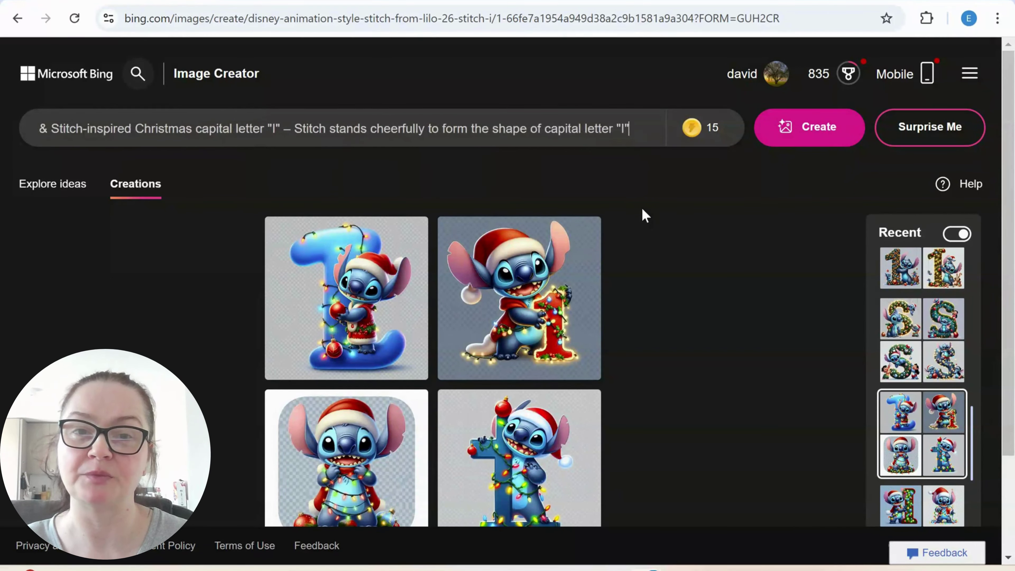
pyautogui.write('in his ha')
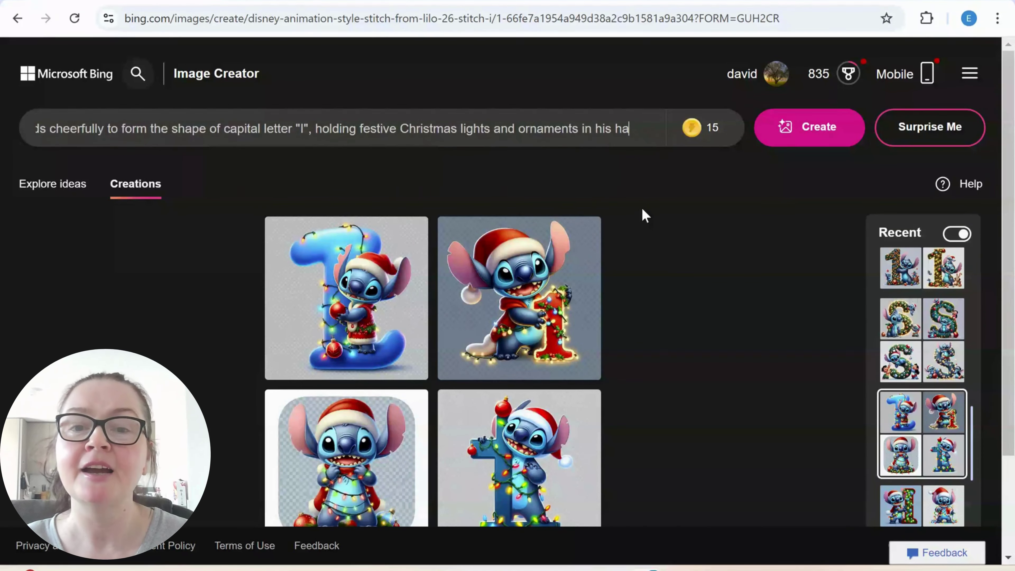
pyautogui.write('nds and wearing a Santa hat, all on a transparent background.')
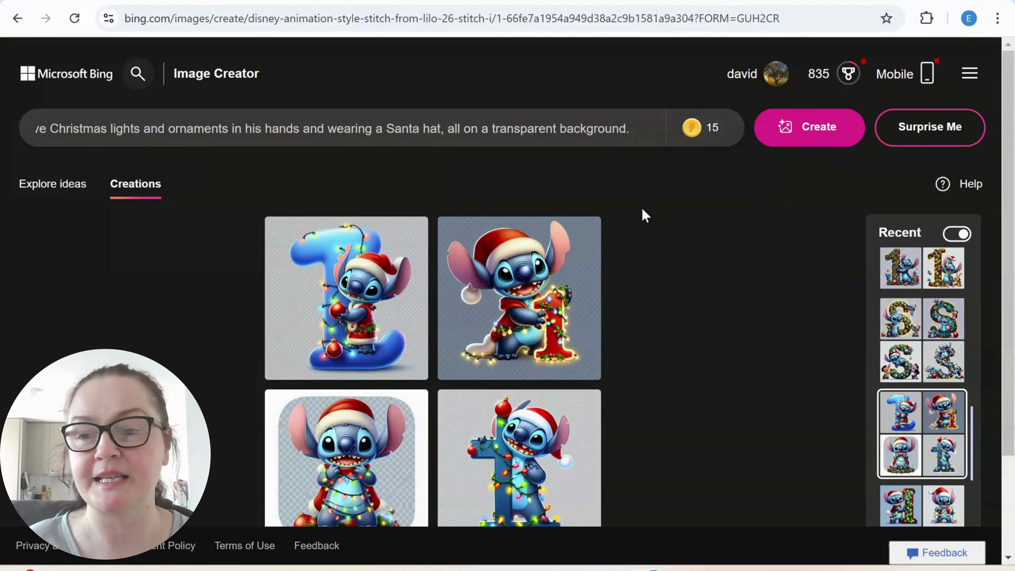
# Open the older recent image set showing the Stitch-inspired Christmas letter S with candy-cane stripes.
pyautogui.scroll(-4, 942, 387)
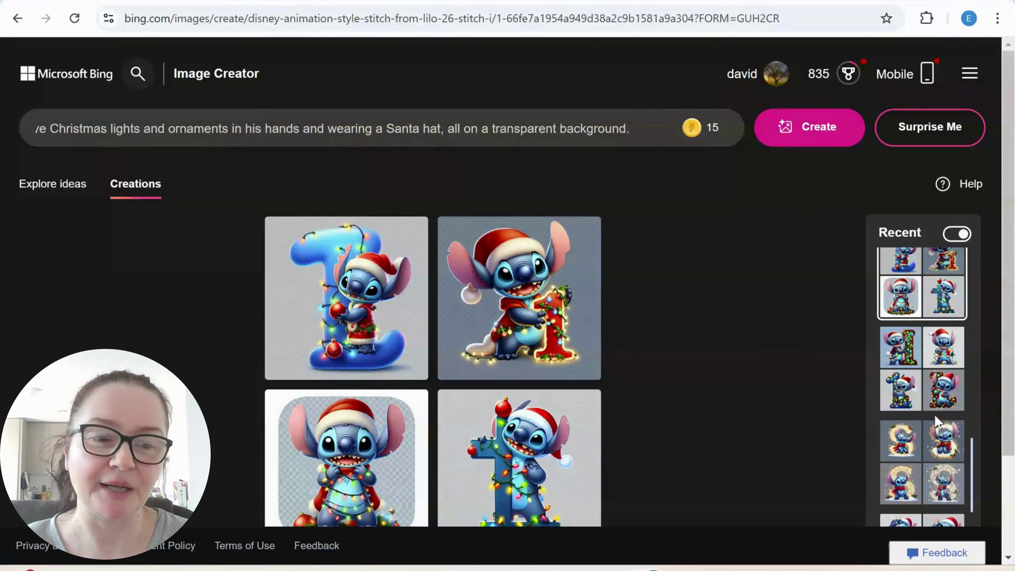
pyautogui.scroll(-5, 943, 422)
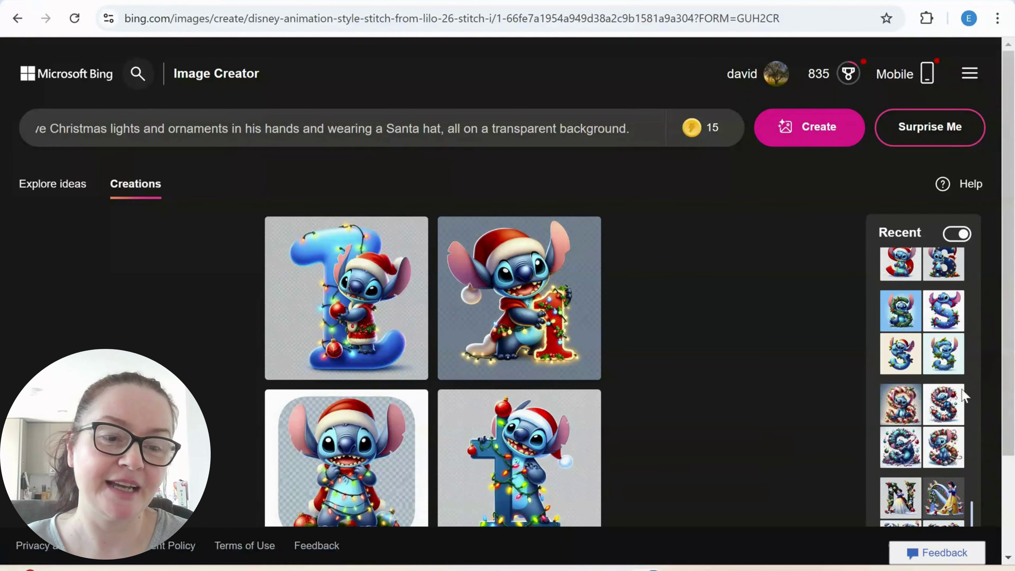
pyautogui.click(922, 431)
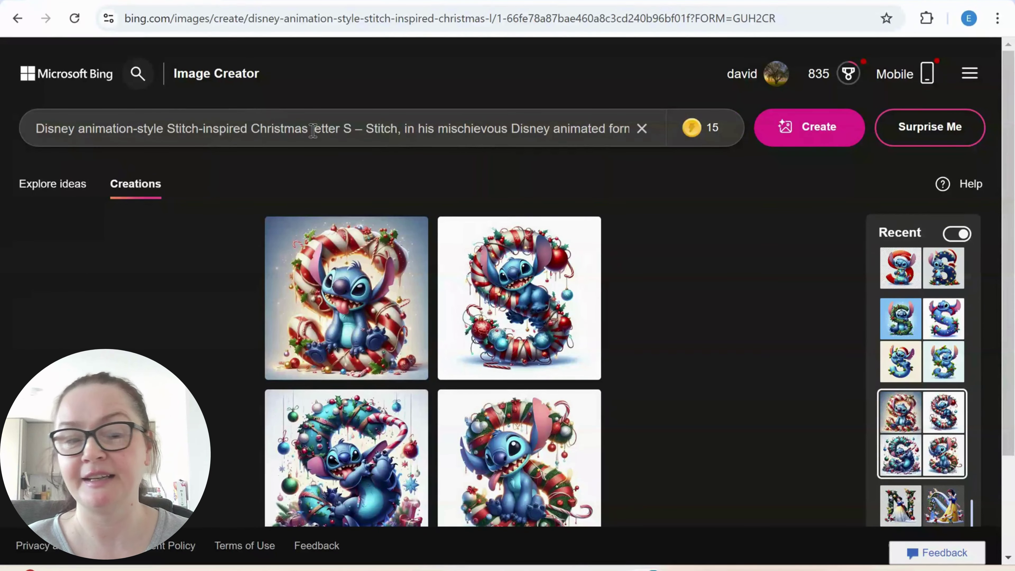
# Open the Snow White-inspired Christmas letter N set, view its four images enlarged with their prompt, and return to the set.
pyautogui.scroll(-2, 893, 410)
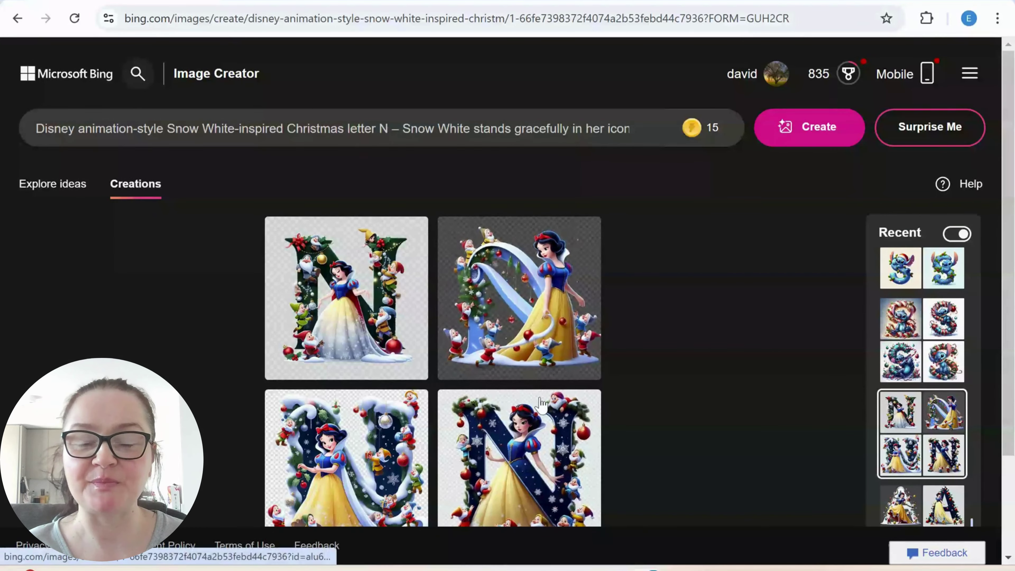
pyautogui.click(338, 292)
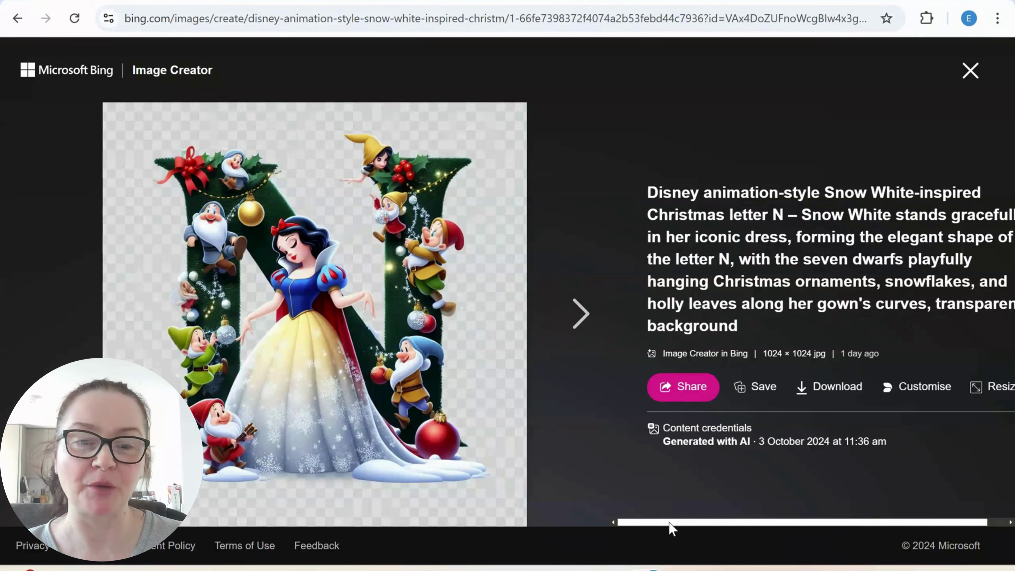
pyautogui.moveTo(671, 520); pyautogui.dragTo(740, 521)
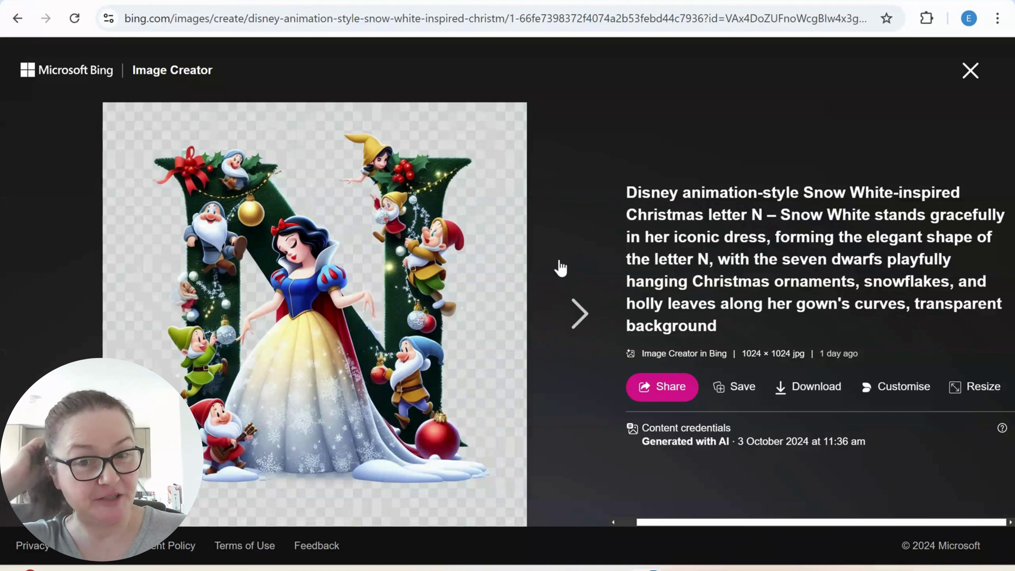
pyautogui.click(573, 319)
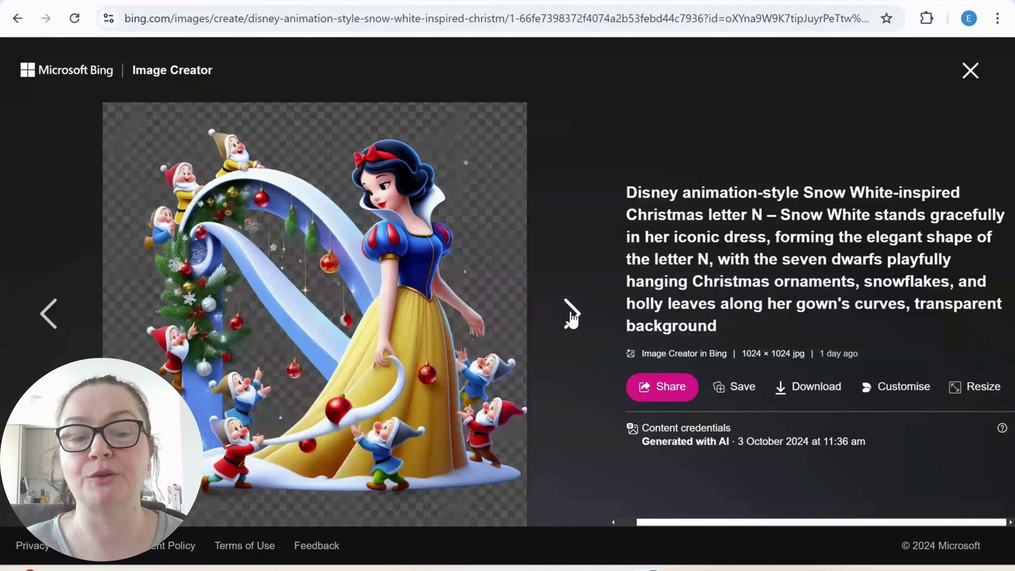
pyautogui.click(571, 314)
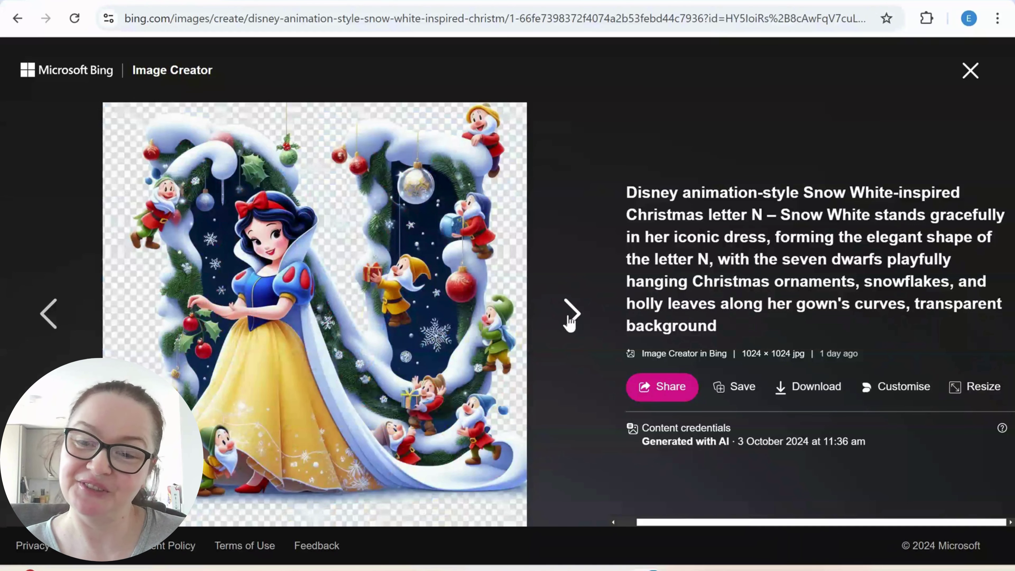
pyautogui.click(574, 329)
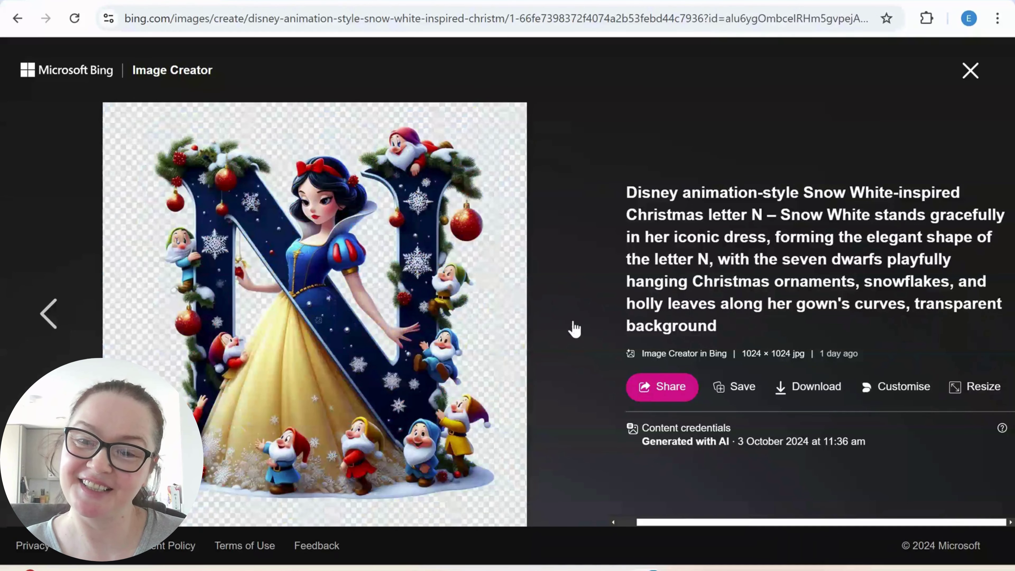
pyautogui.click(971, 74)
# Open the Snow White-inspired Christmas letter A set with transparent backgrounds, view its four images enlarged, and return to the set.
pyautogui.scroll(-3, 883, 423)
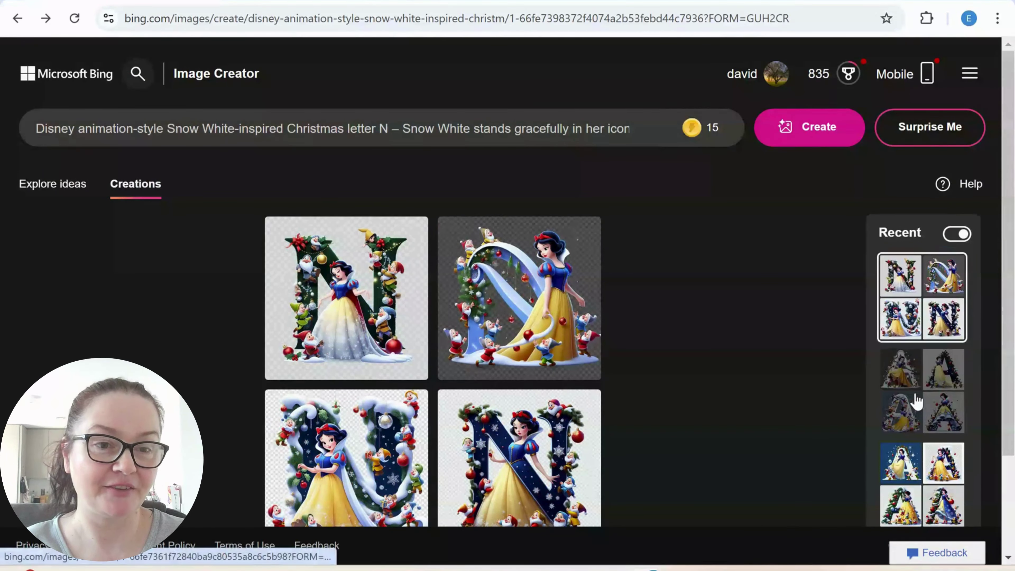
pyautogui.click(930, 401)
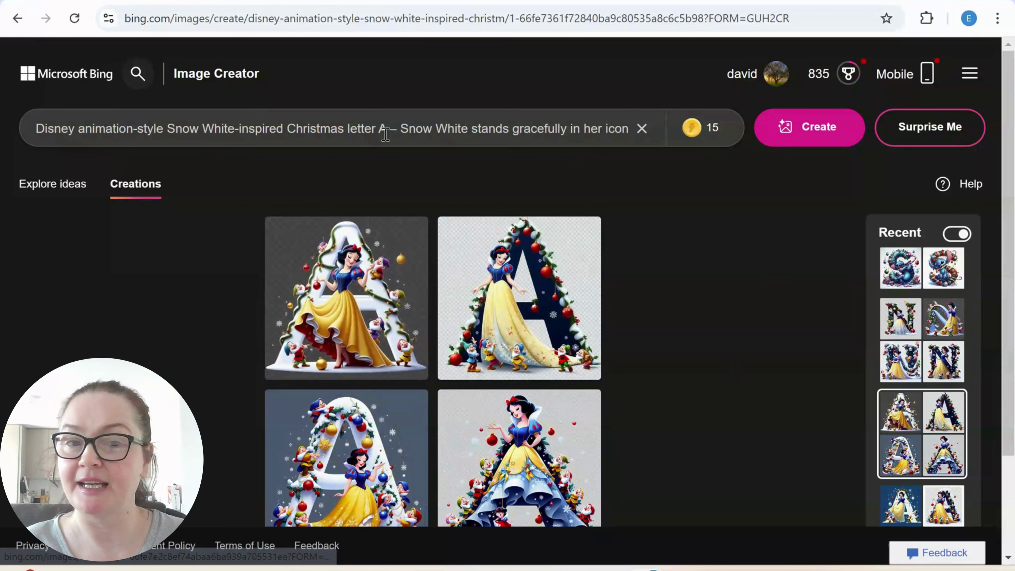
pyautogui.click(317, 287)
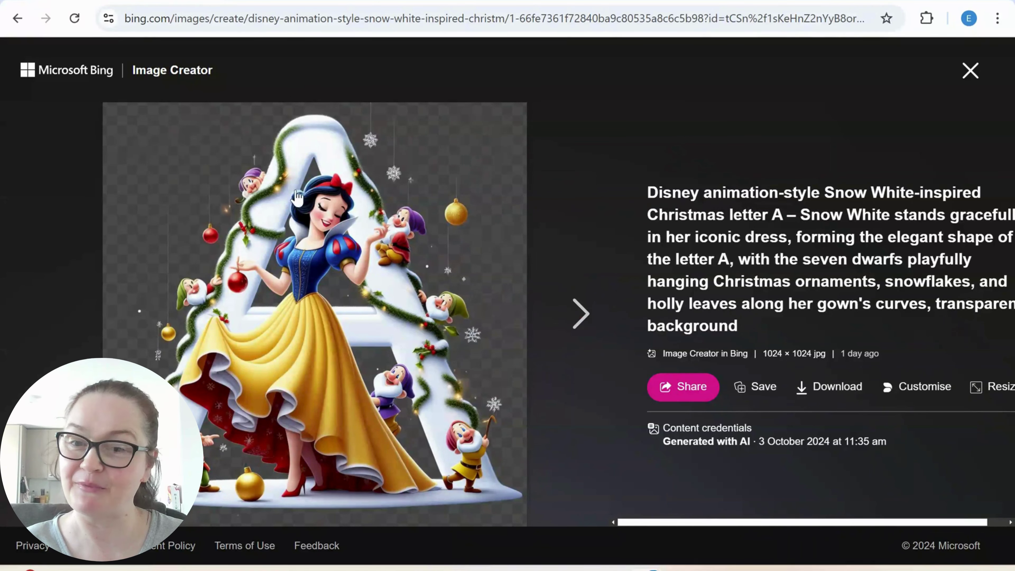
pyautogui.click(572, 314)
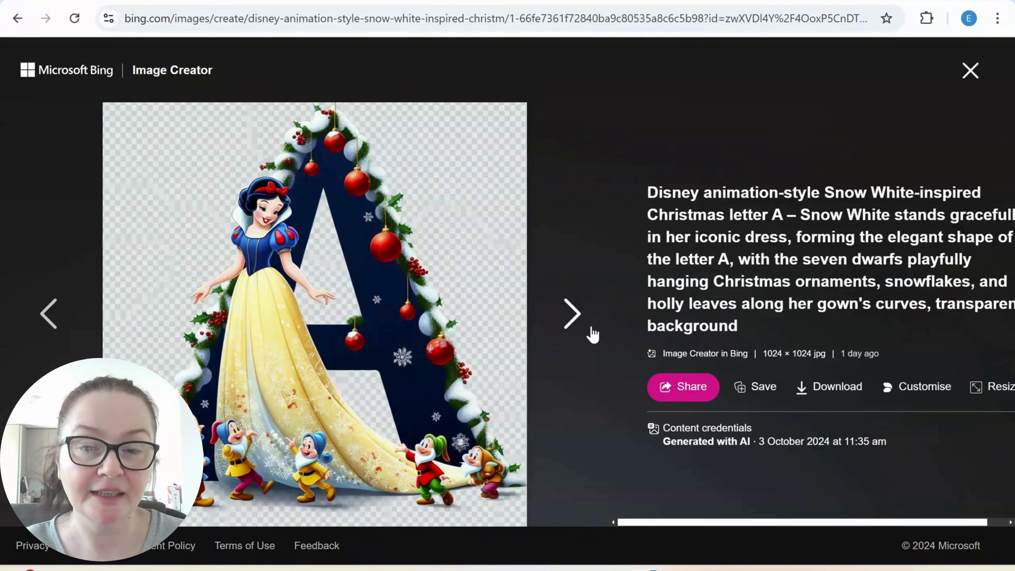
pyautogui.click(572, 314)
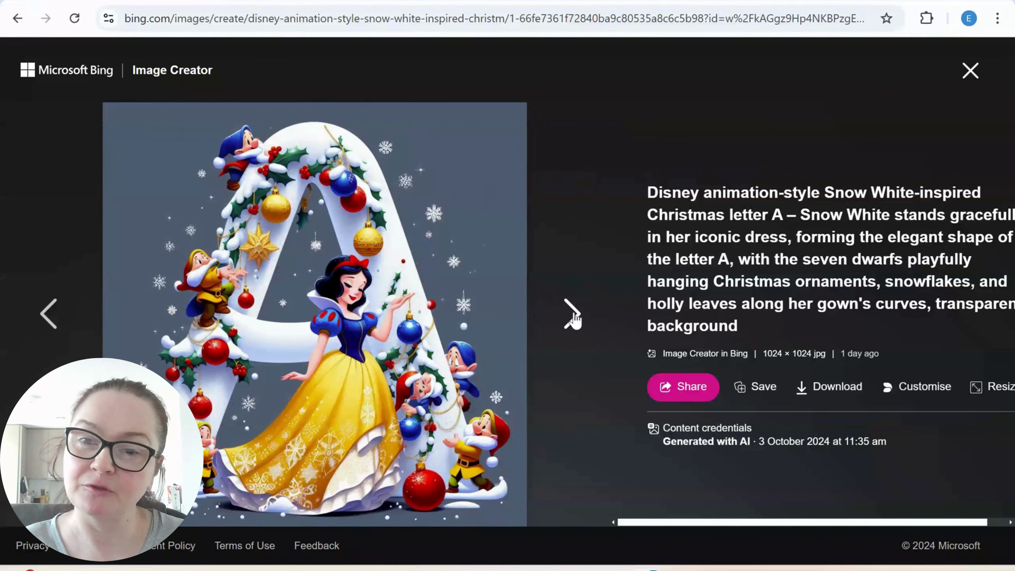
pyautogui.click(574, 317)
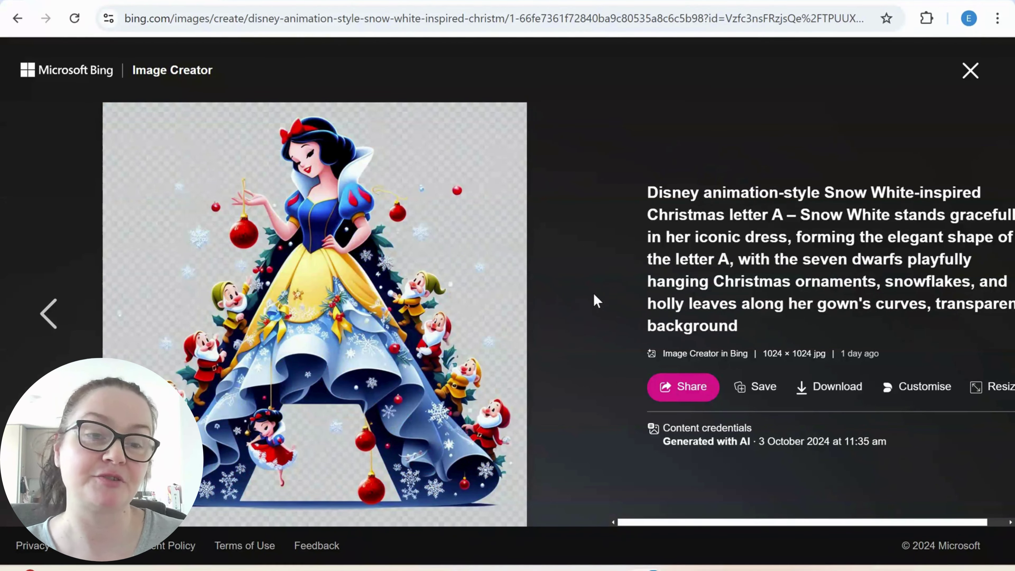
pyautogui.click(974, 77)
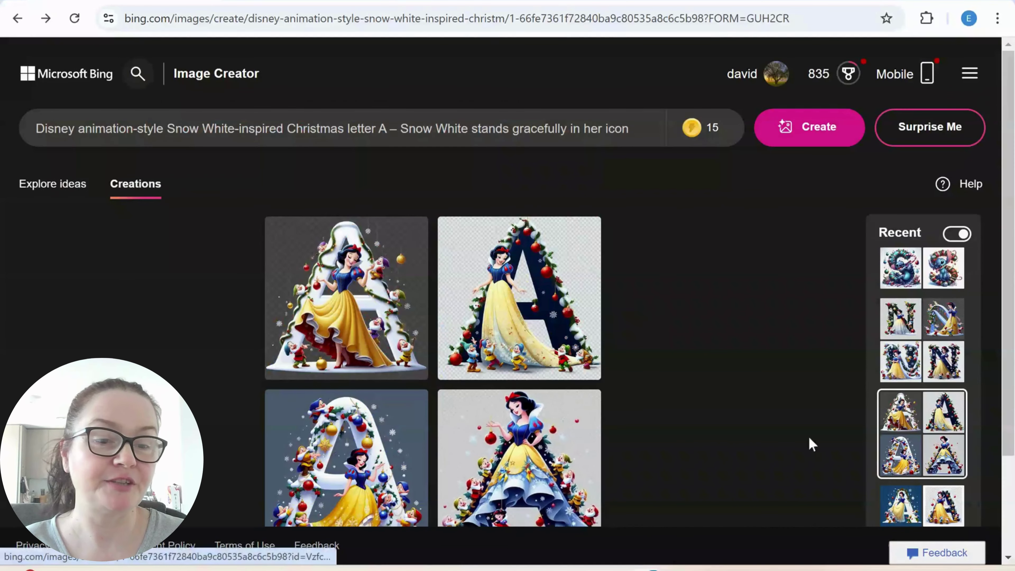
# Open the Snow White-inspired Christmas letter V set and view its four images enlarged.
pyautogui.scroll(-2, 931, 442)
pyautogui.scroll(-4, 932, 442)
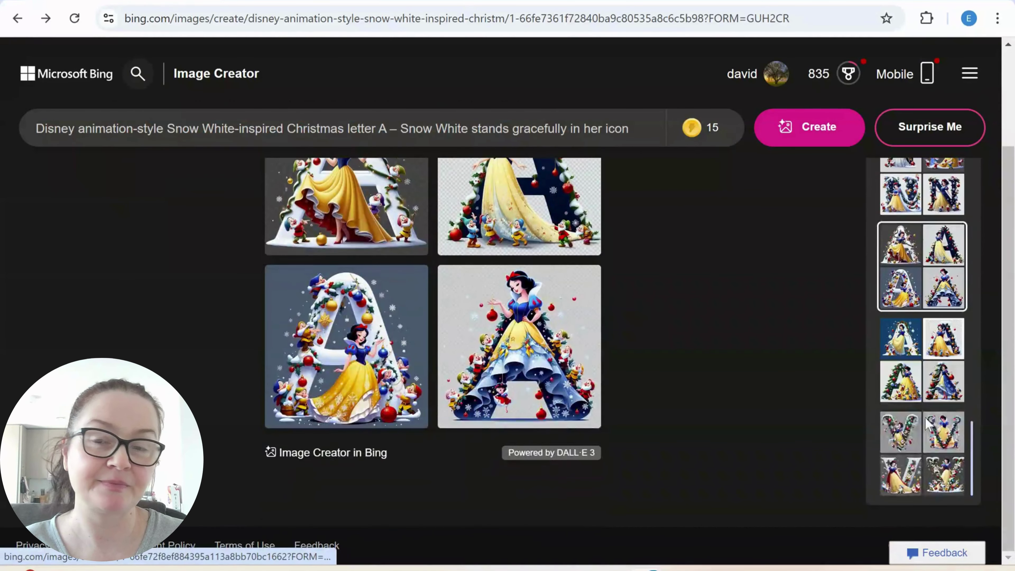
pyautogui.click(914, 451)
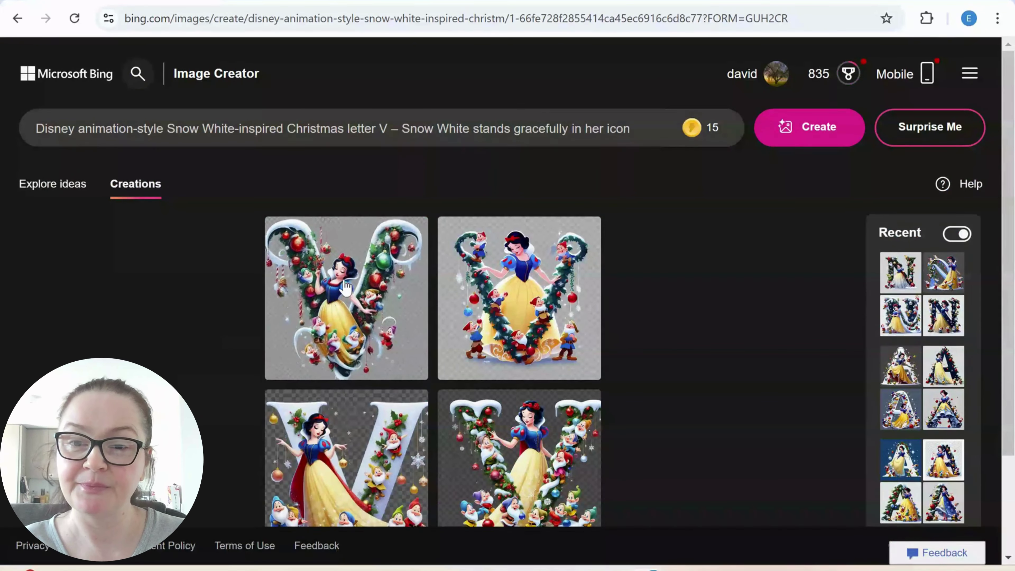
pyautogui.click(357, 295)
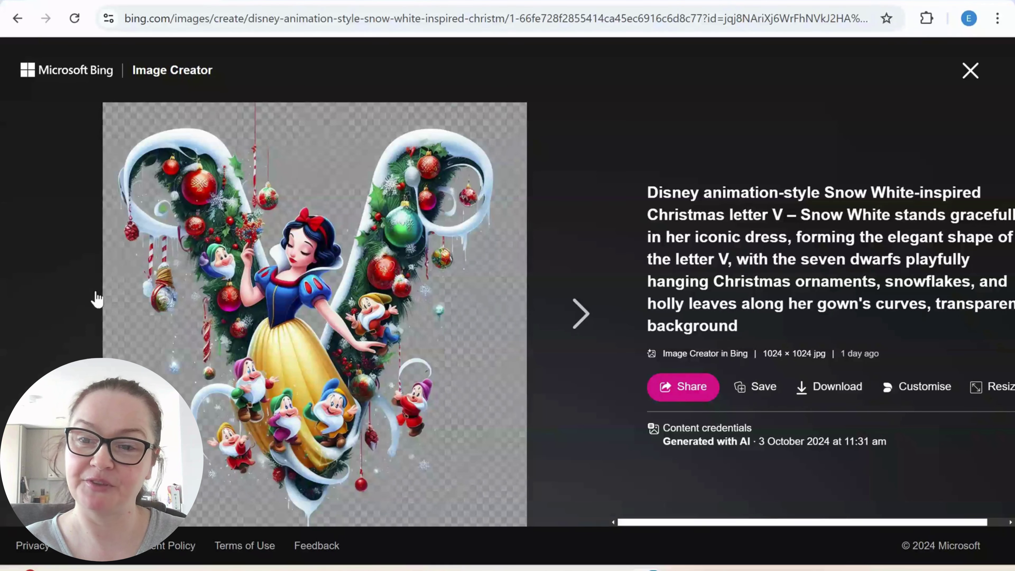
pyautogui.click(578, 322)
pyautogui.click(578, 323)
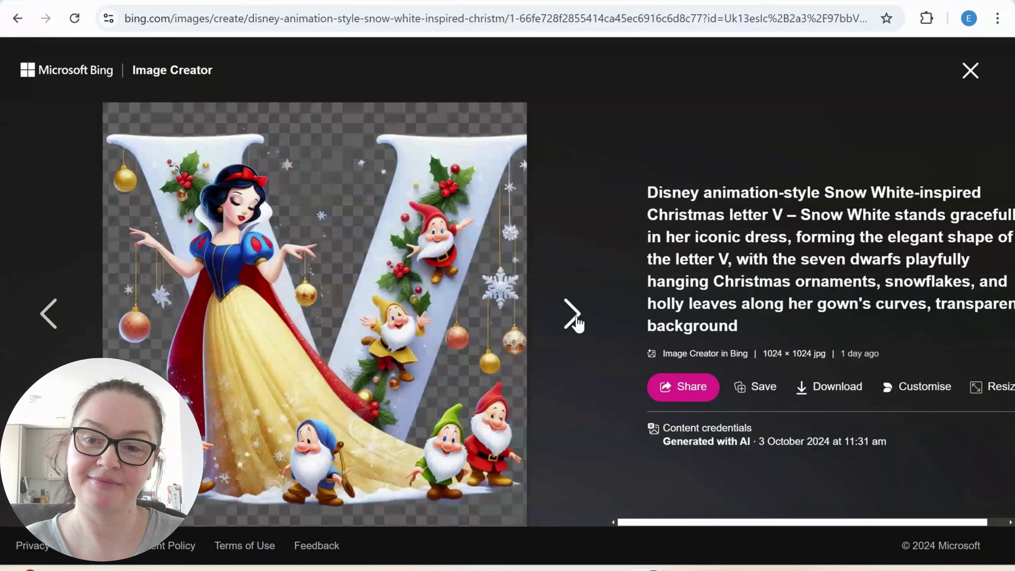
pyautogui.click(578, 323)
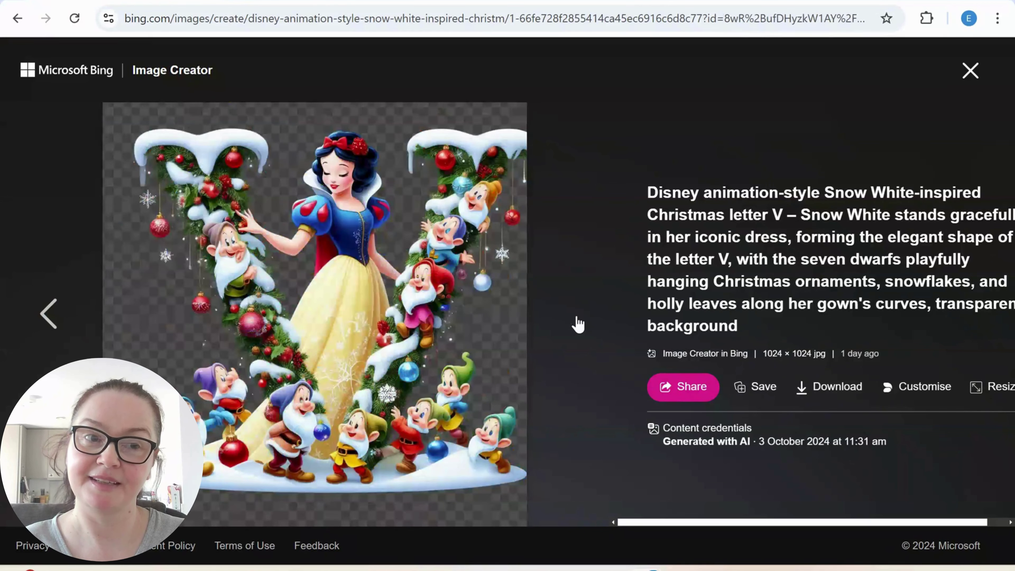
# Return from the enlarged image to the Snow White-inspired Christmas letter V set and look over its four images.
pyautogui.click(970, 71)
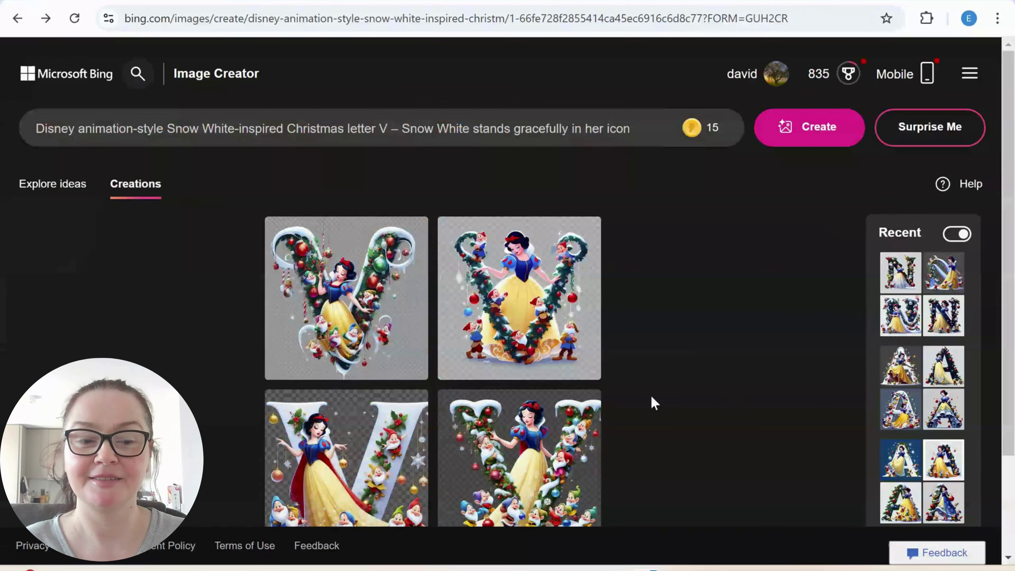
pyautogui.scroll(-3, 680, 398)
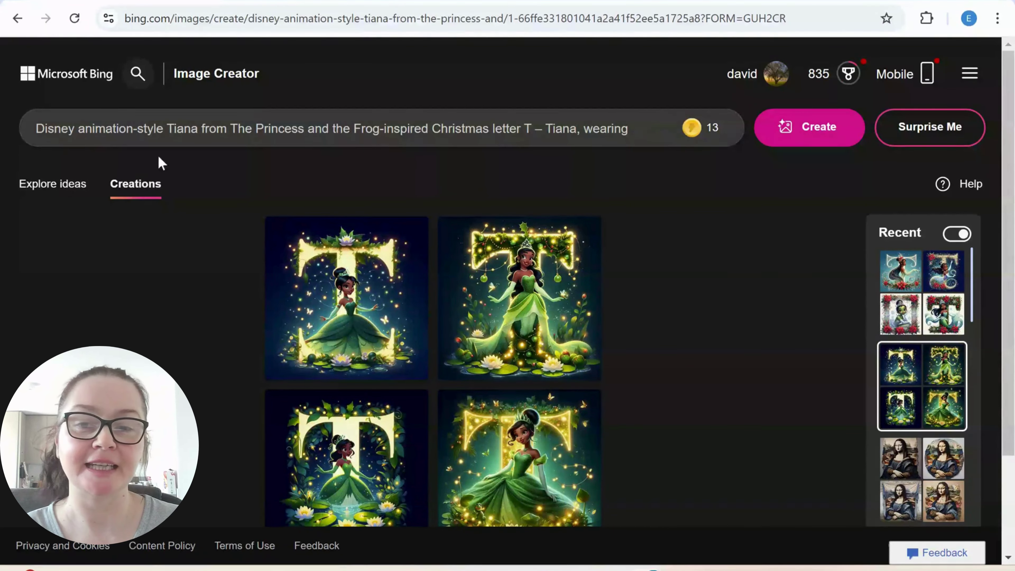
# View the four green-gown Tiana-inspired Christmas letter T images enlarged with their full prompt, and return to the set.
pyautogui.click(358, 322)
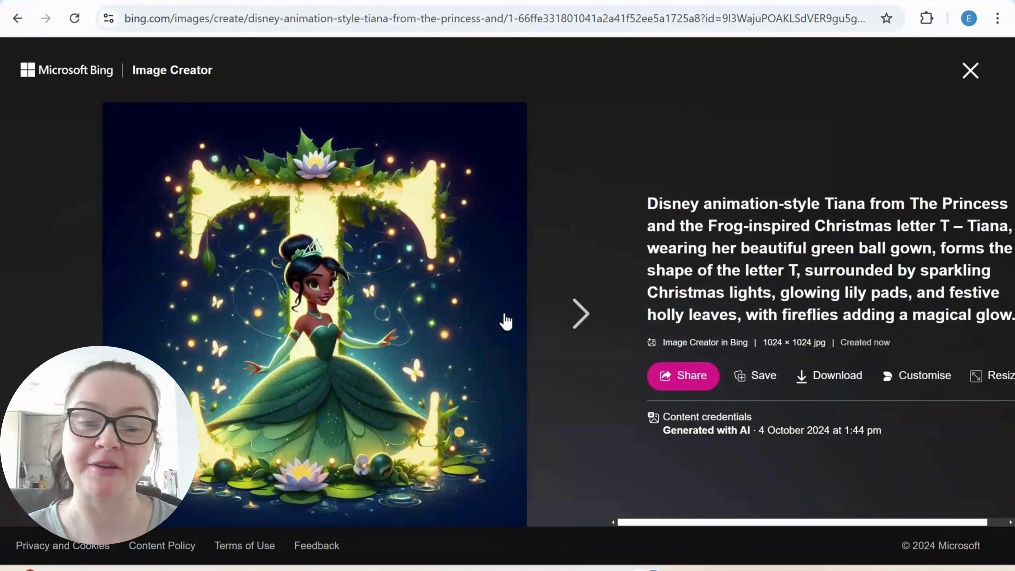
pyautogui.moveTo(843, 521); pyautogui.dragTo(882, 526)
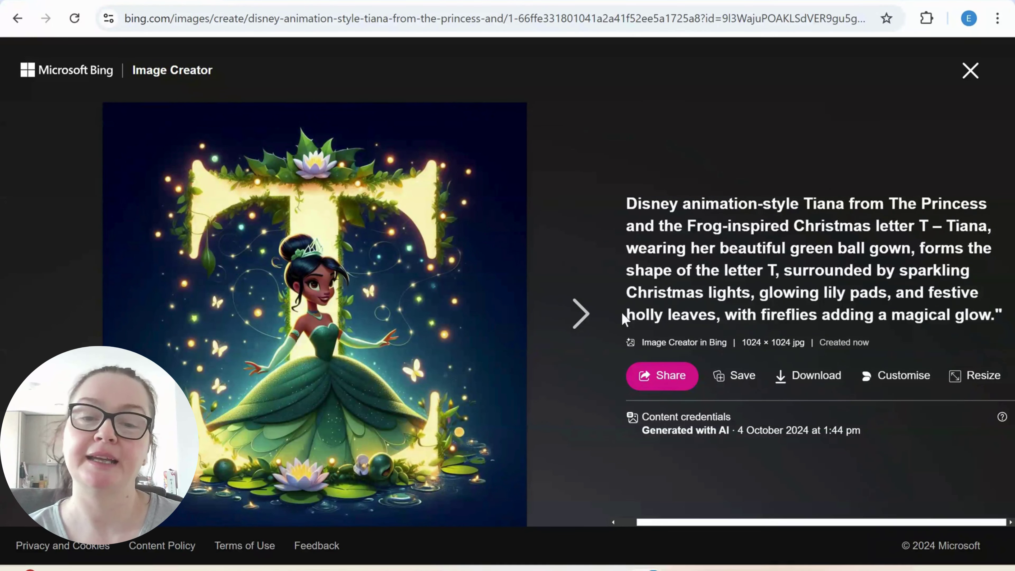
pyautogui.click(574, 326)
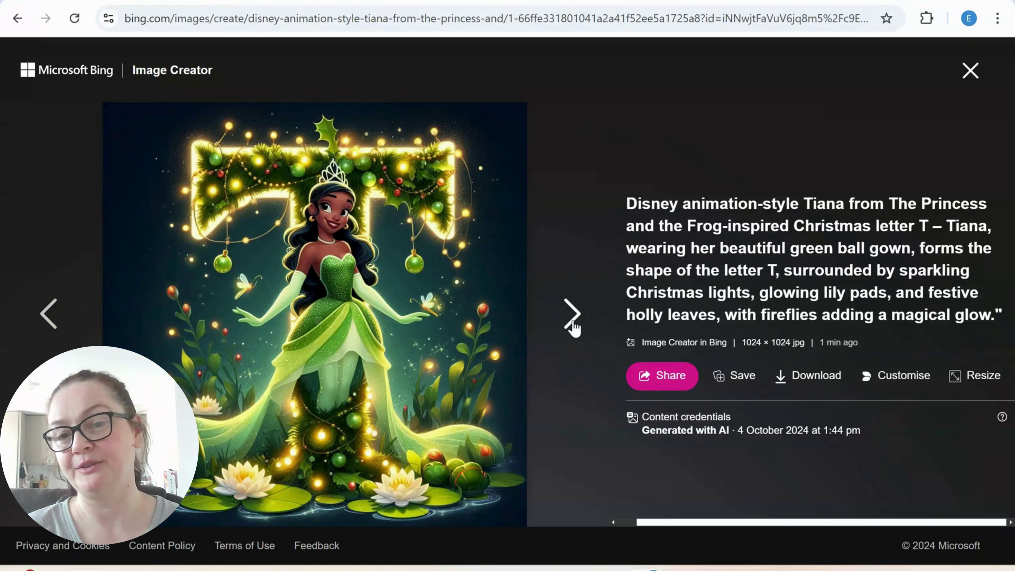
pyautogui.click(574, 326)
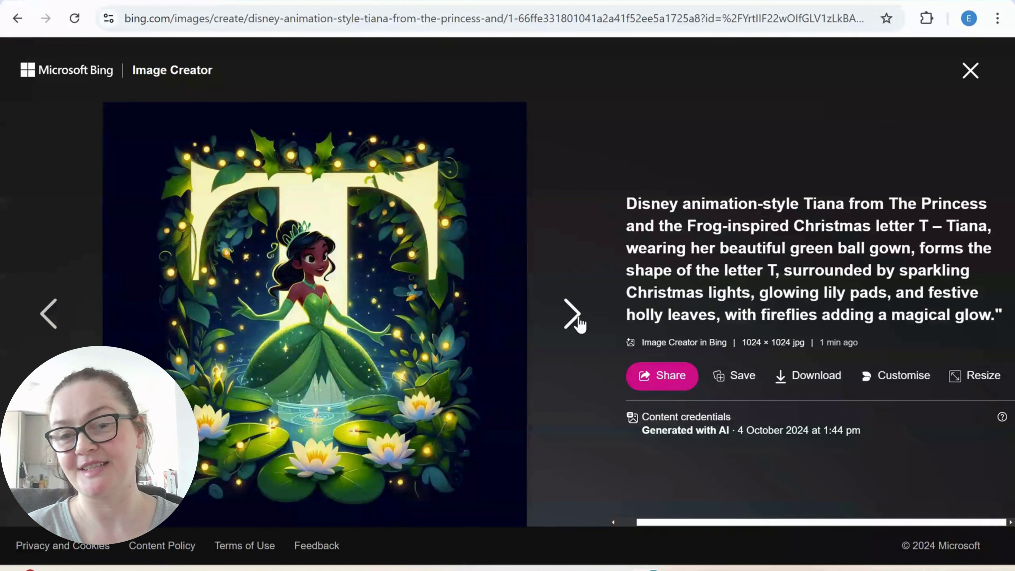
pyautogui.click(579, 320)
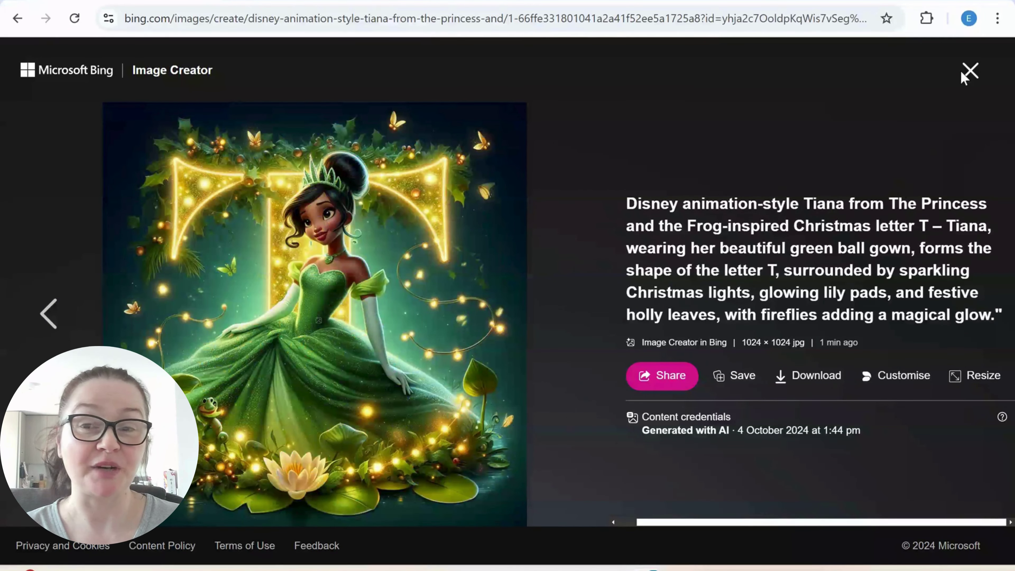
pyautogui.click(969, 75)
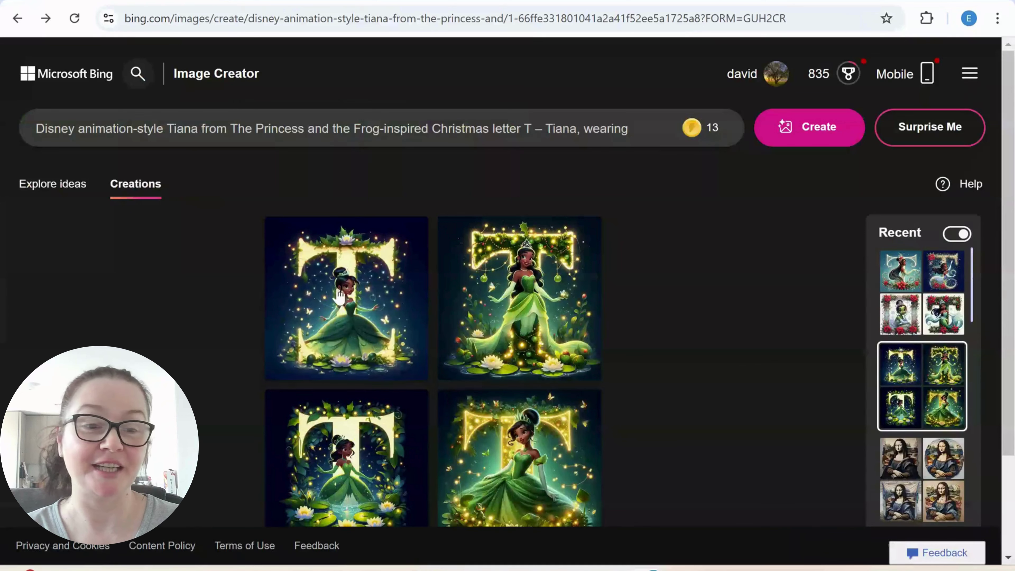
# Open the Tiana-inspired letter T set with red poinsettias and view its four images enlarged with their full prompt.
pyautogui.click(927, 286)
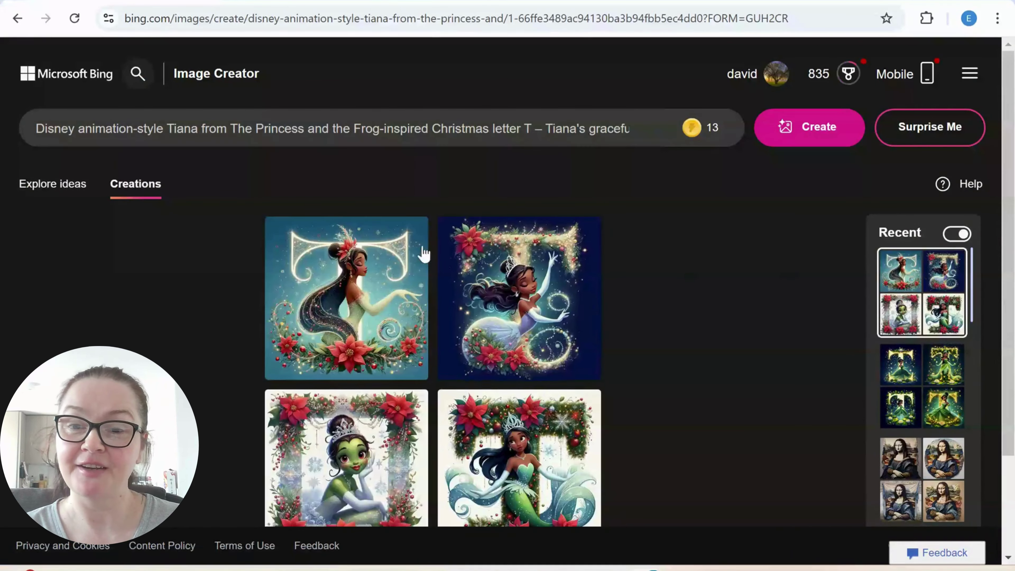
pyautogui.click(340, 291)
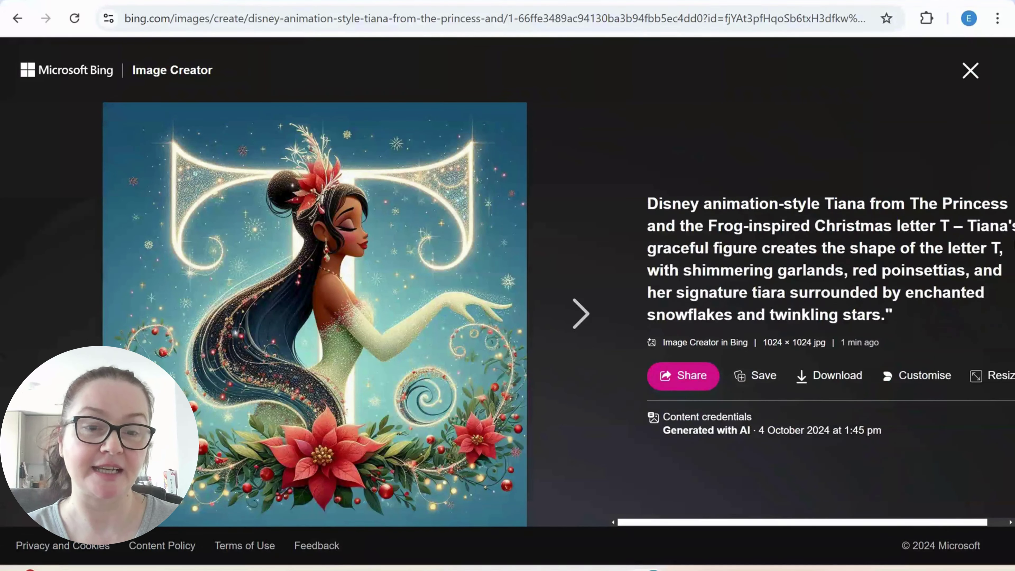
pyautogui.moveTo(761, 523); pyautogui.dragTo(804, 524)
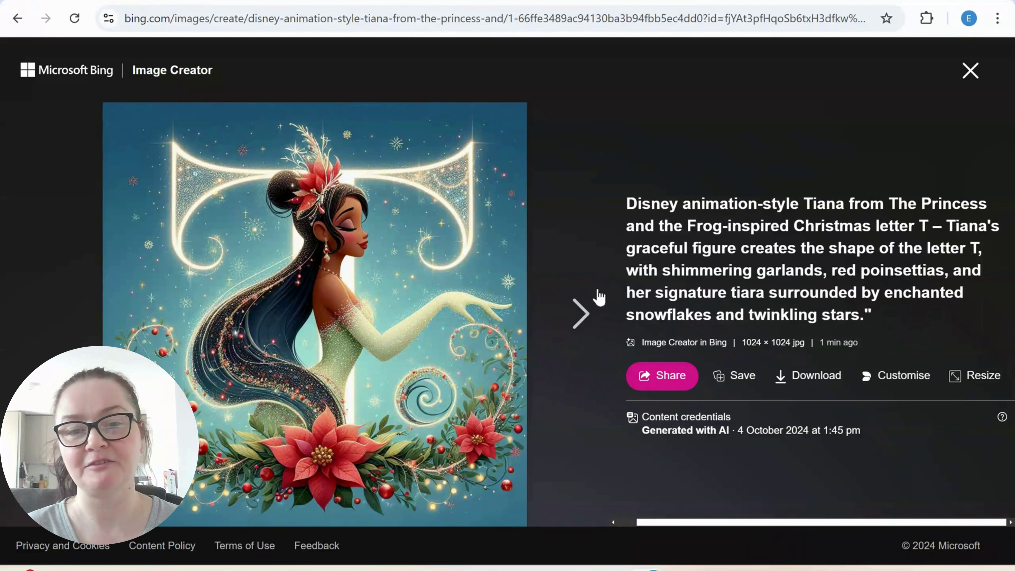
pyautogui.click(573, 316)
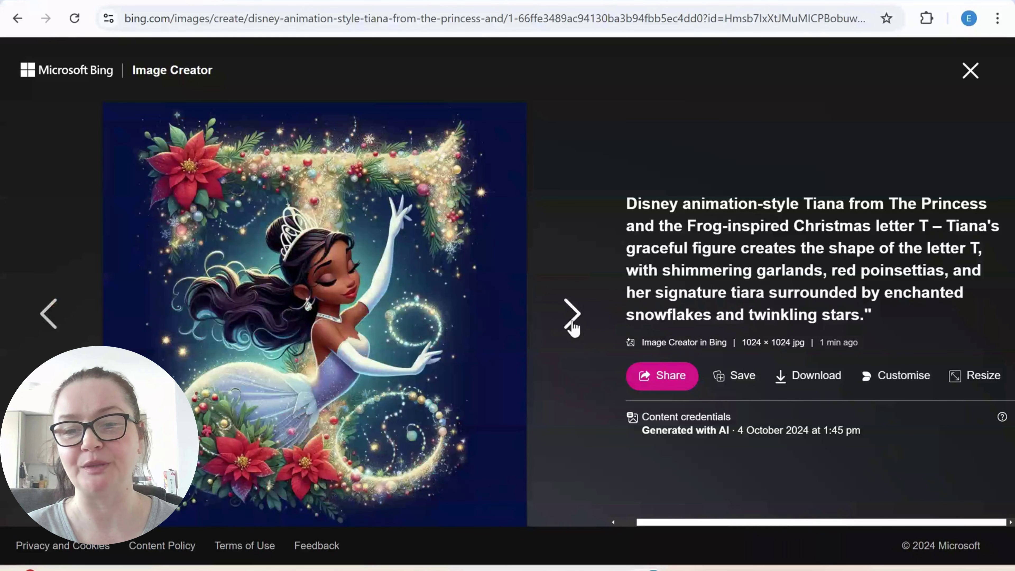
pyautogui.click(573, 320)
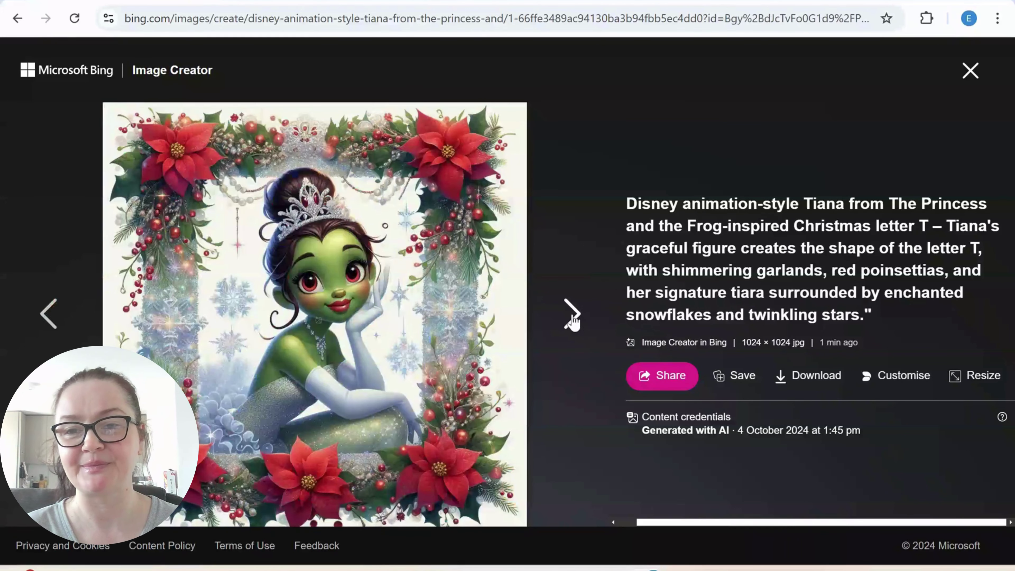
pyautogui.click(574, 322)
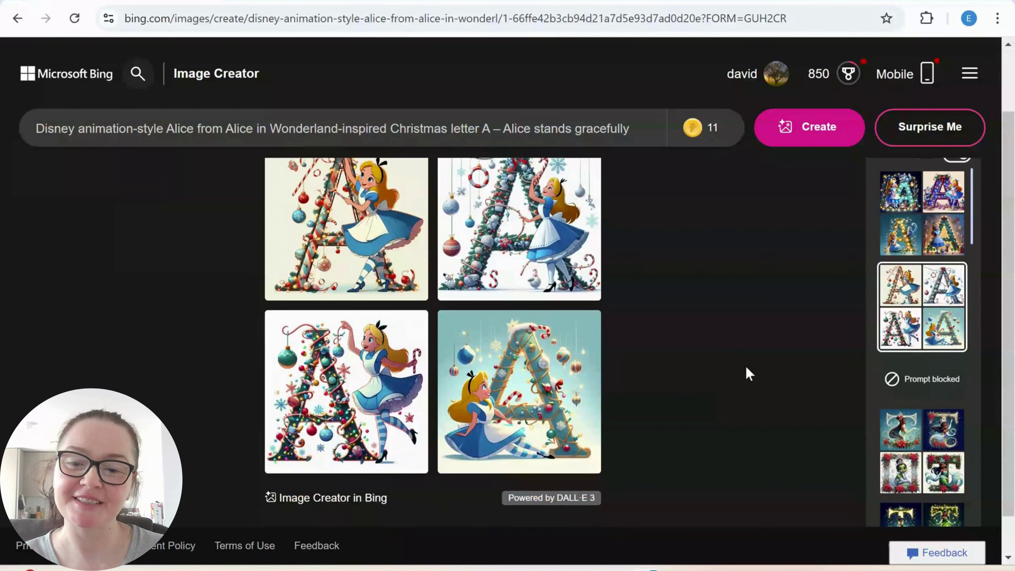
# View the four Alice in Wonderland-inspired letter A images with ornaments and candy canes enlarged, with their full prompt.
pyautogui.scroll(2, 702, 400)
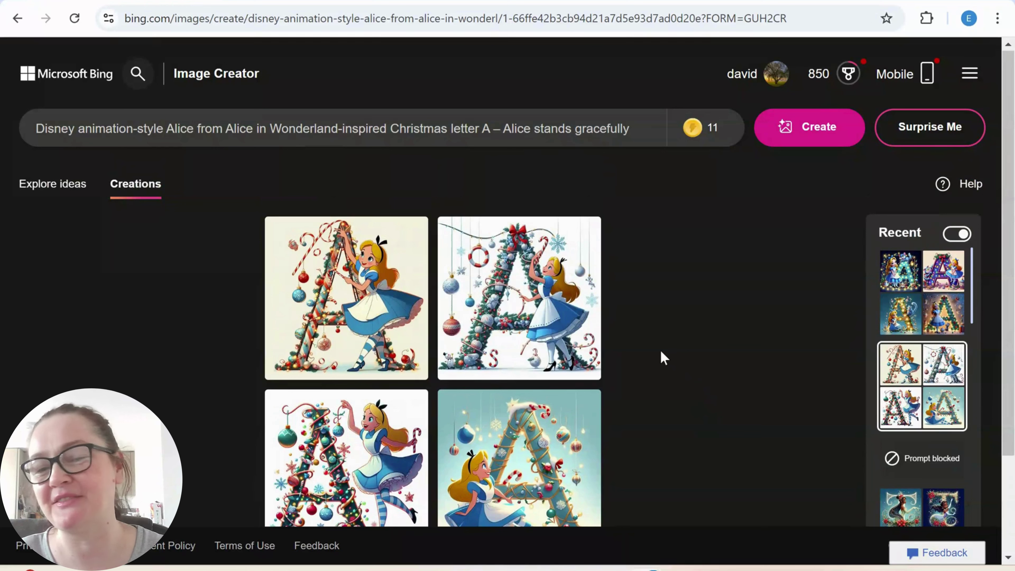
pyautogui.click(371, 311)
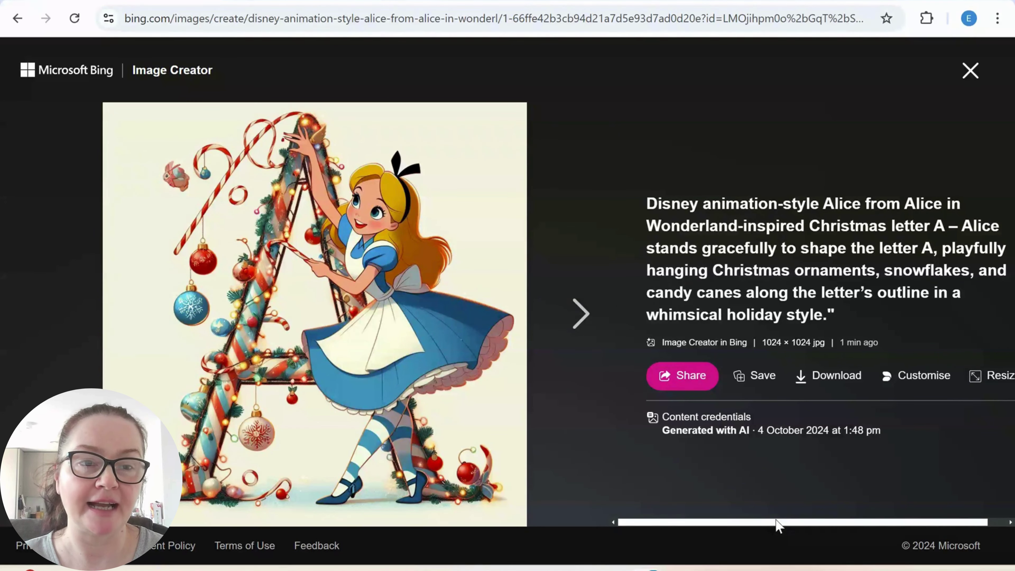
pyautogui.moveTo(776, 524); pyautogui.dragTo(795, 524)
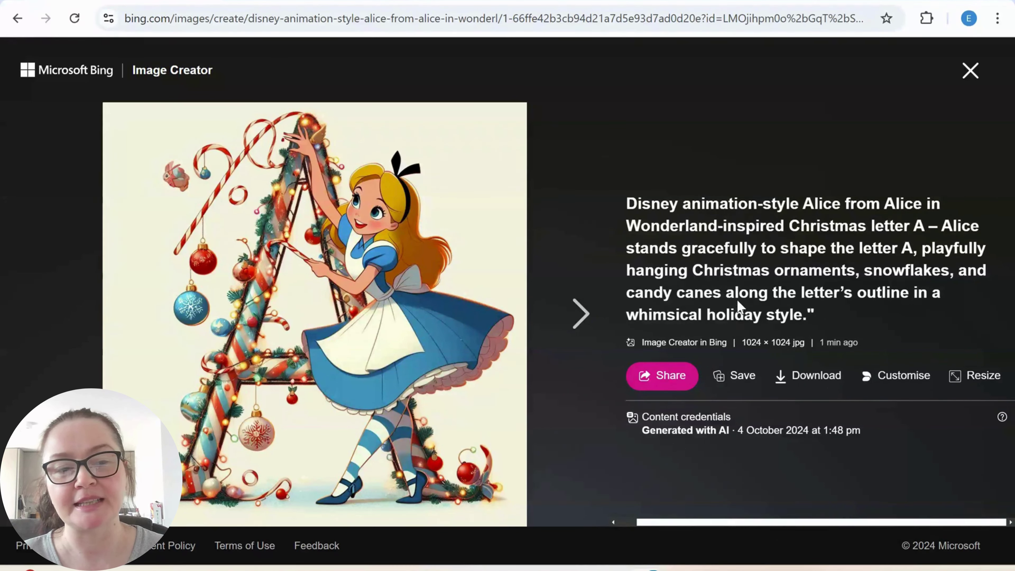
pyautogui.doubleClick(952, 274)
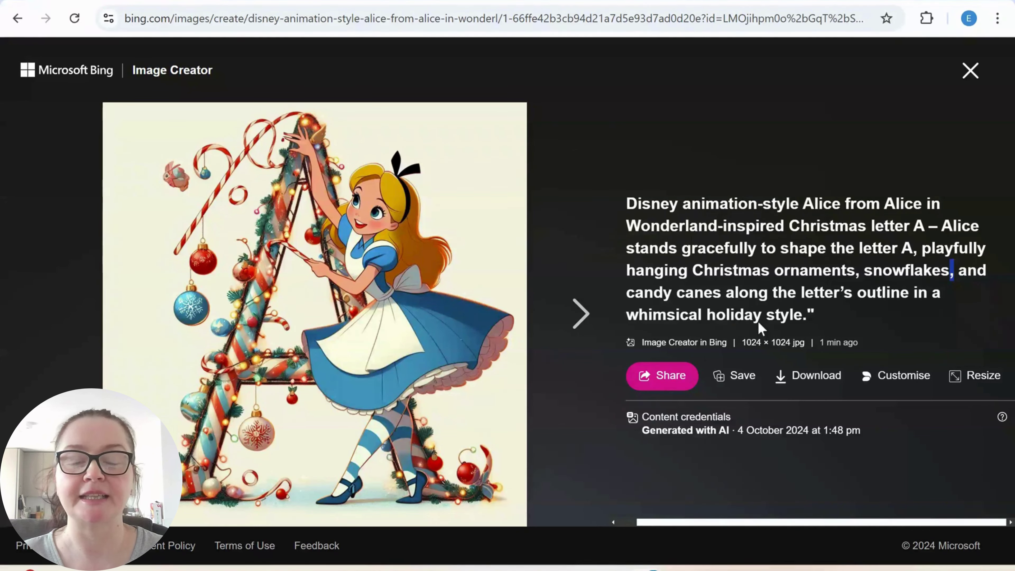
pyautogui.click(571, 316)
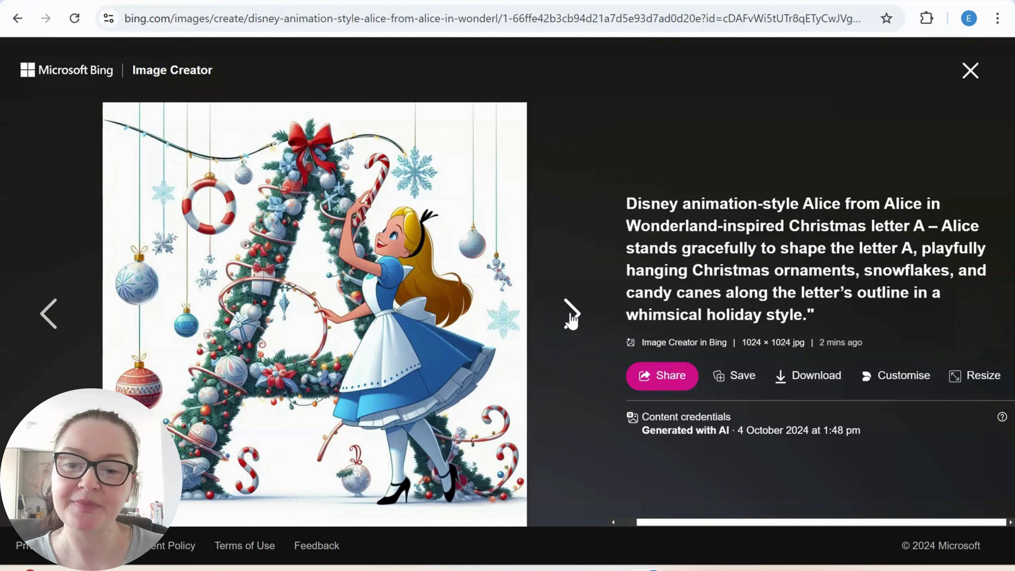
pyautogui.click(571, 315)
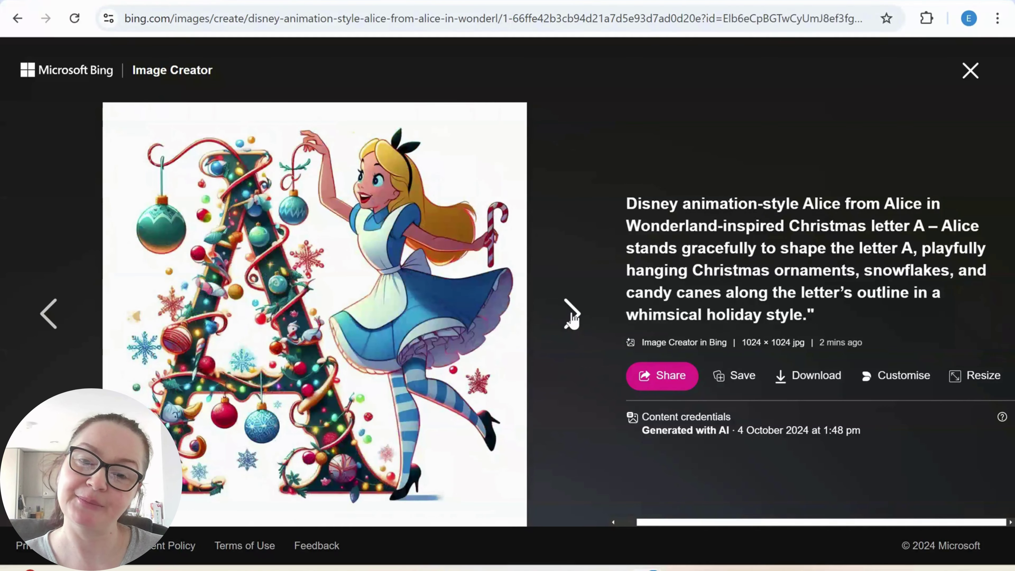
pyautogui.click(571, 316)
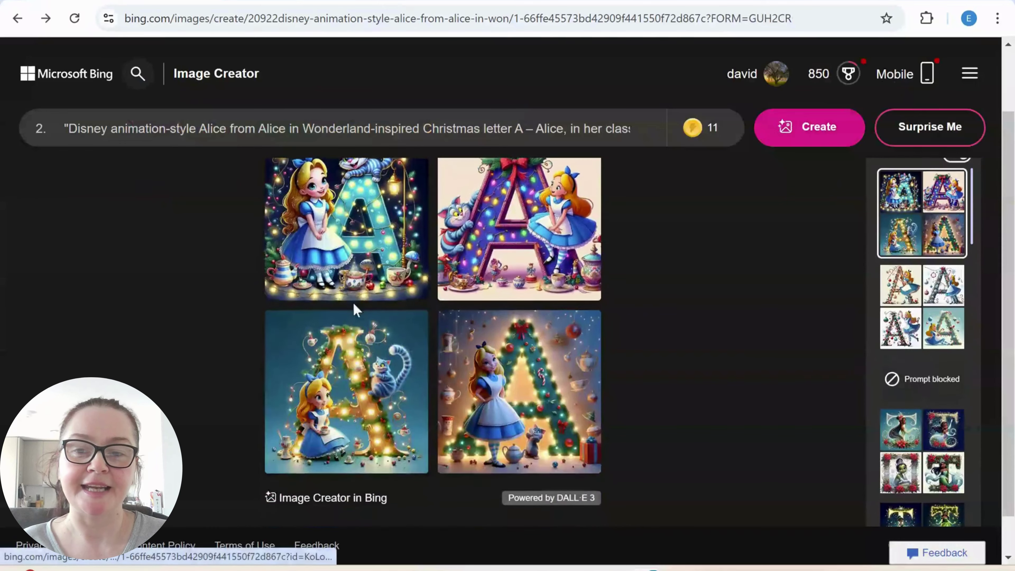
# View the four Alice in Wonderland-inspired letter A images with the Cheshire Cat and teacups enlarged, with their full prompt.
pyautogui.scroll(2, 352, 302)
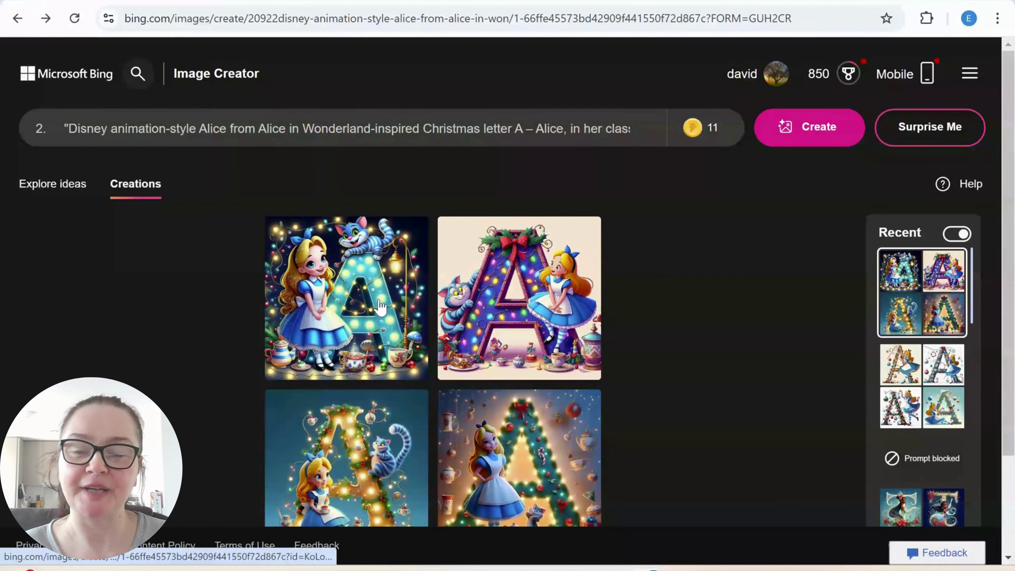
pyautogui.click(357, 312)
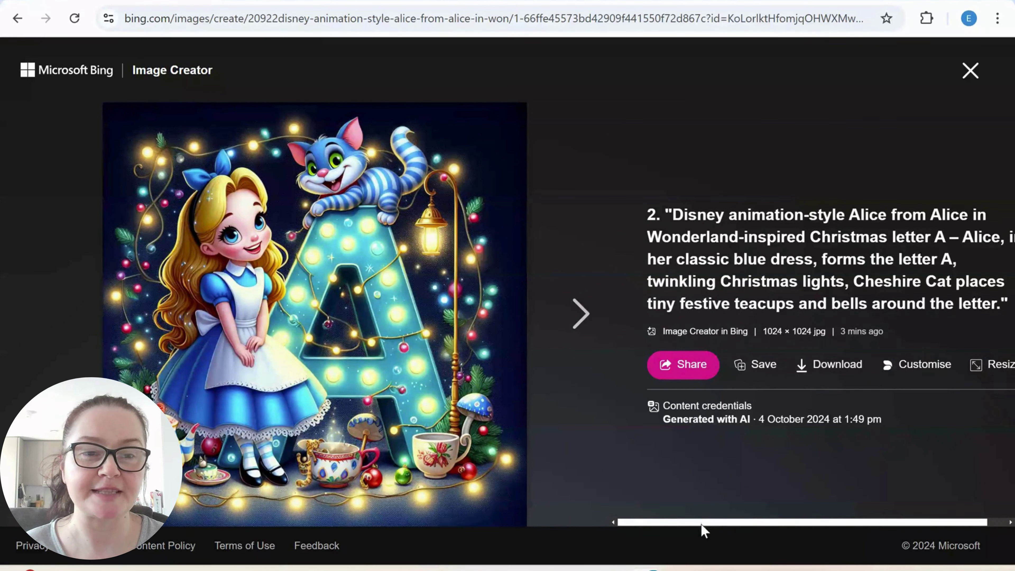
pyautogui.moveTo(704, 523); pyautogui.dragTo(744, 525)
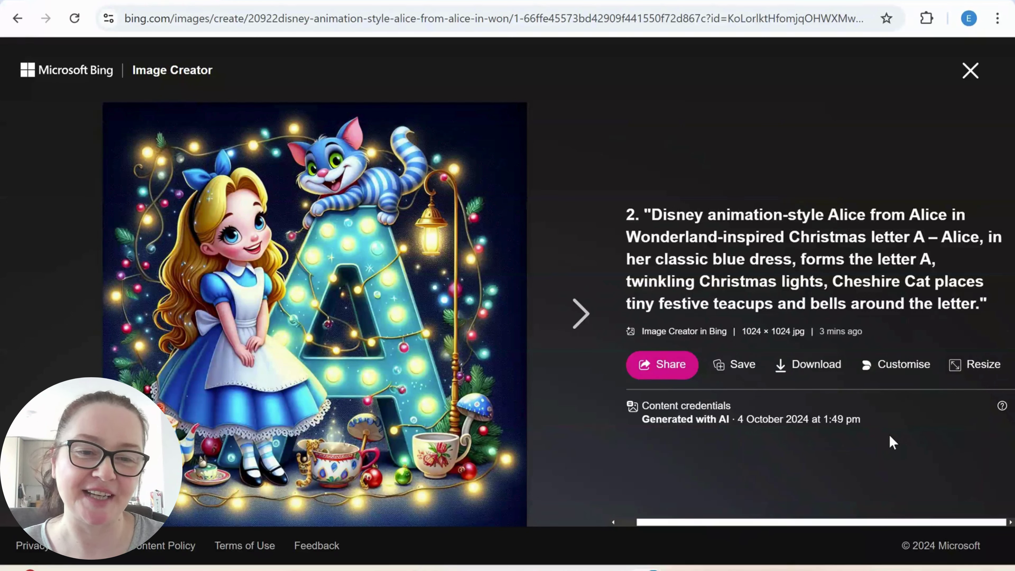
pyautogui.click(576, 314)
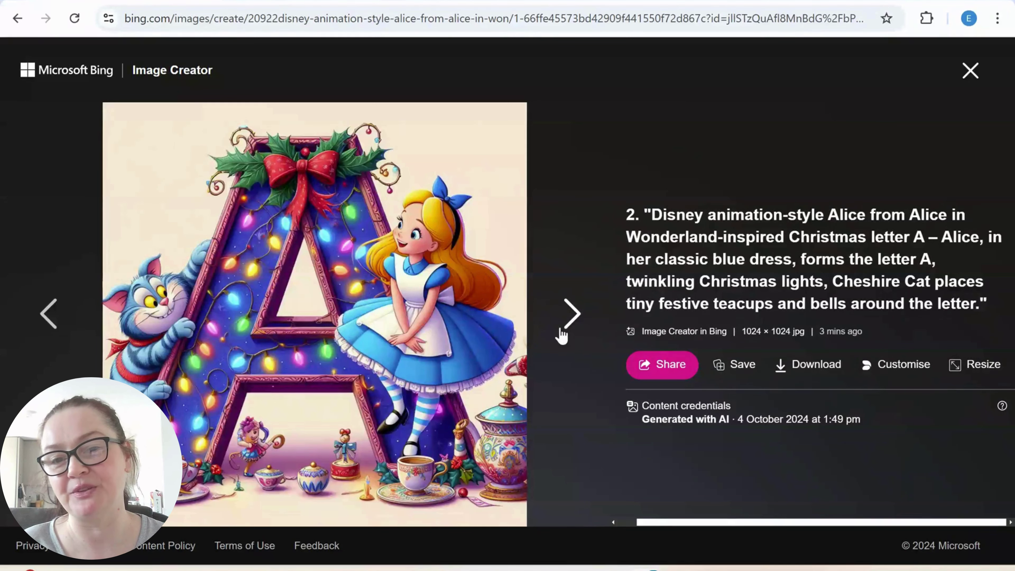
pyautogui.click(574, 318)
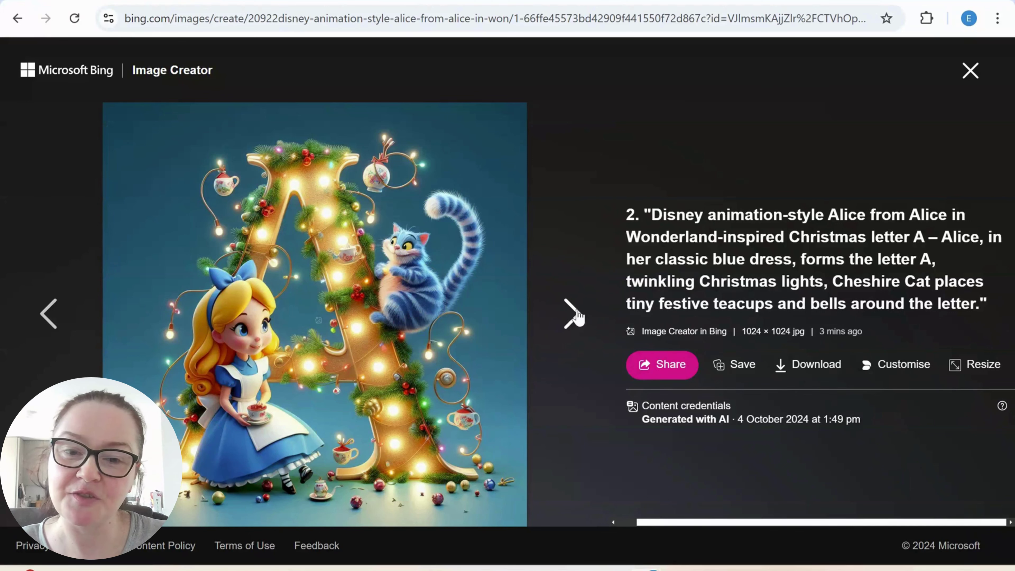
pyautogui.click(569, 319)
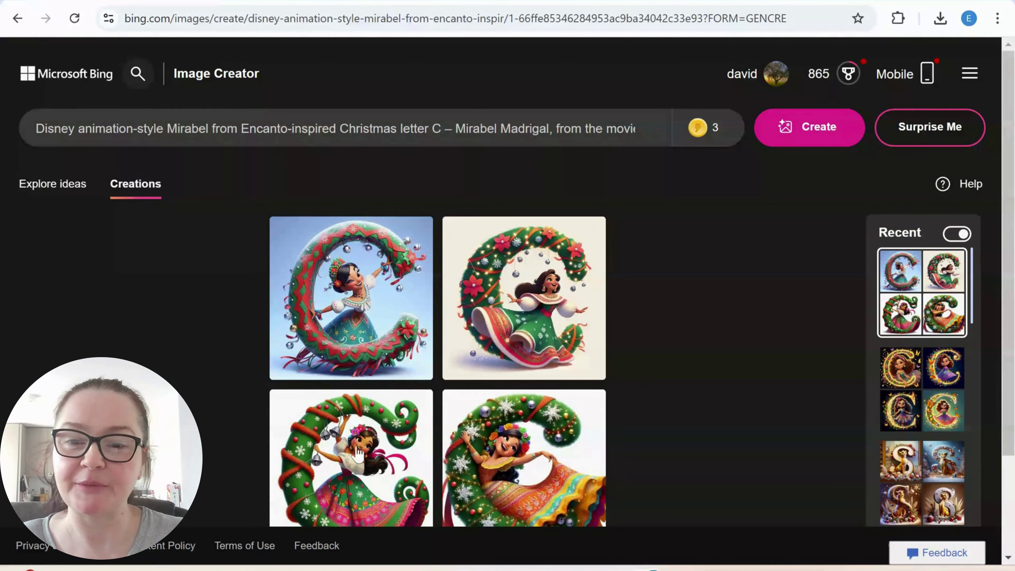
# Open the first Mirabel-inspired Christmas letter C image enlarged, show its full prompt, and advance to the second image.
pyautogui.click(356, 315)
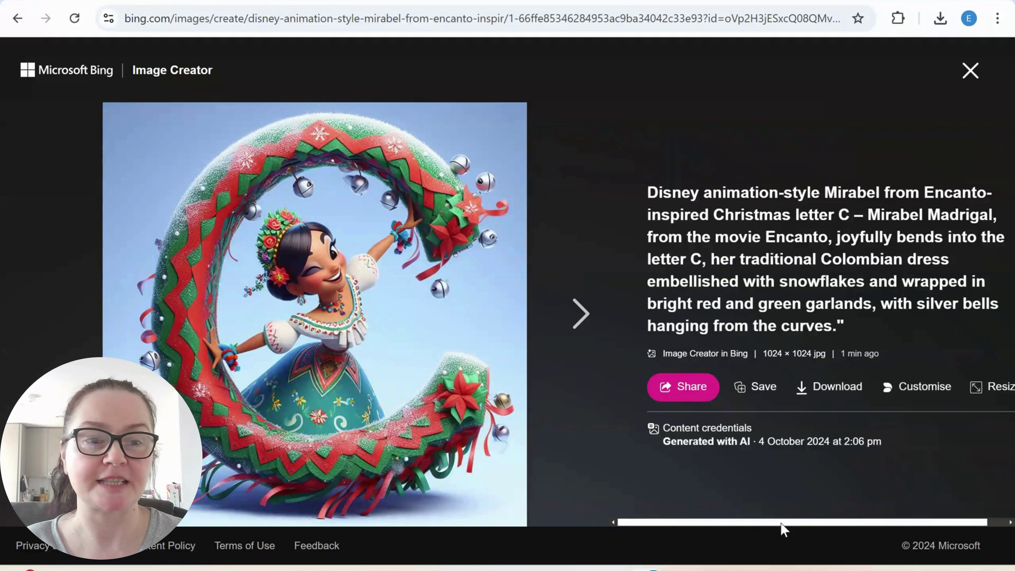
pyautogui.moveTo(783, 523); pyautogui.dragTo(836, 527)
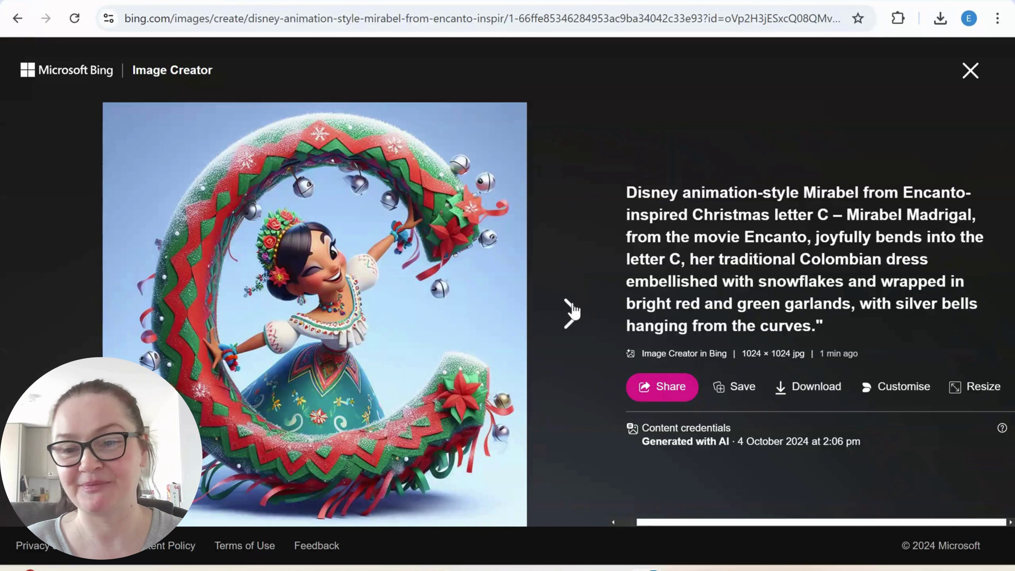
pyautogui.click(572, 316)
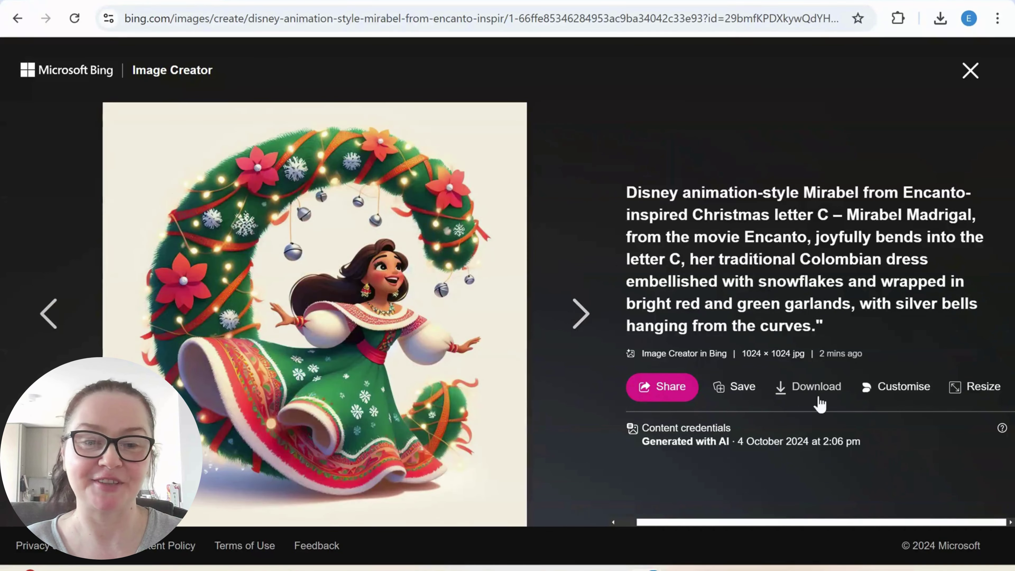
# Download the second, third and fourth images of the Mirabel-inspired Christmas letter C set.
pyautogui.click(813, 391)
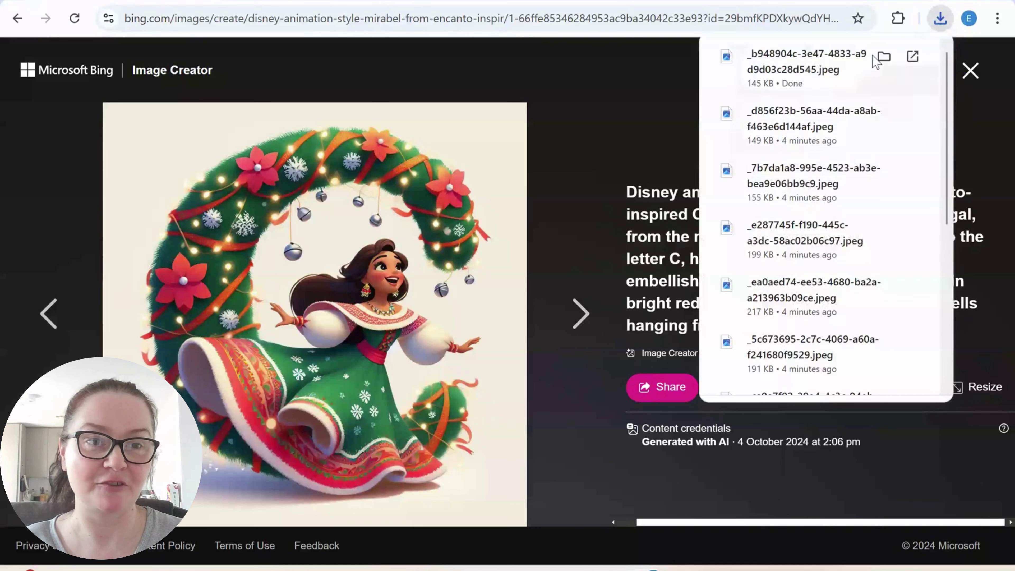
pyautogui.click(940, 18)
pyautogui.click(572, 316)
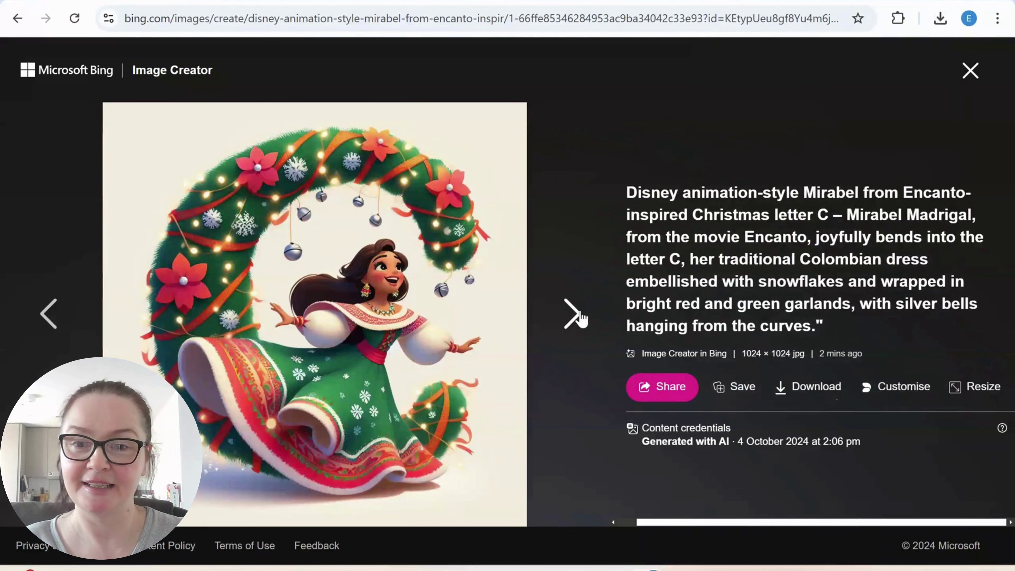
pyautogui.click(815, 394)
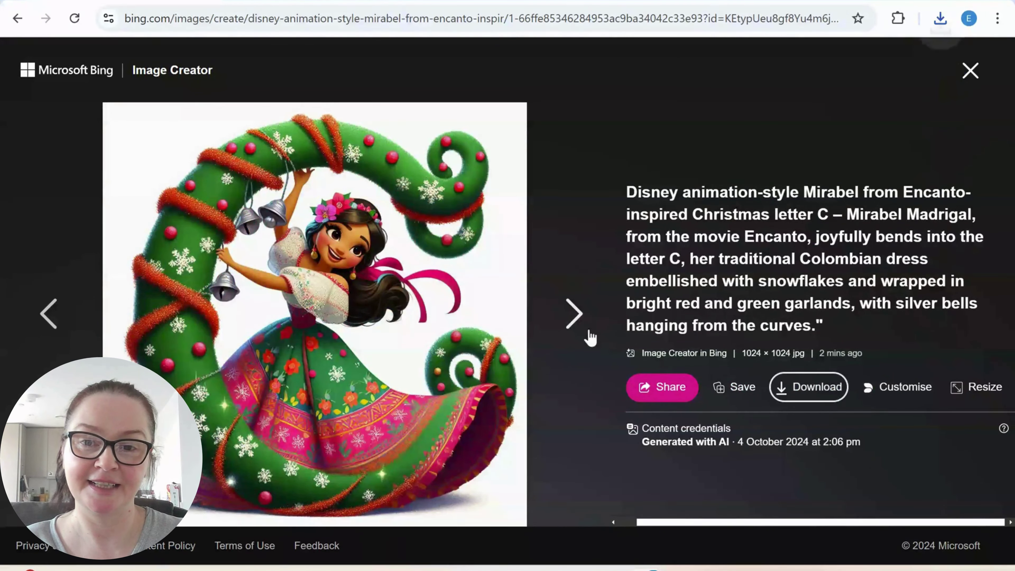
pyautogui.click(573, 316)
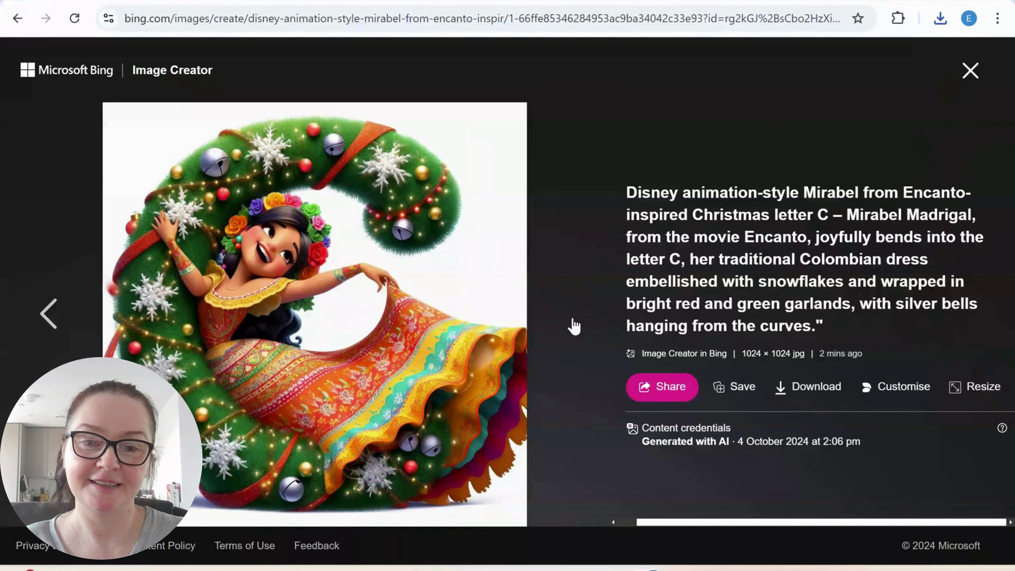
pyautogui.click(815, 386)
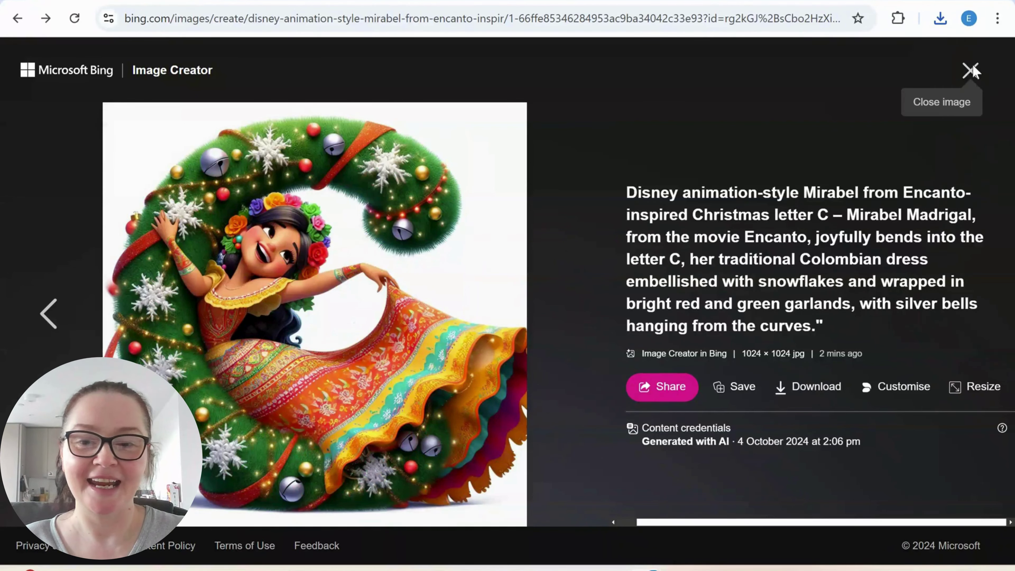
# Open the first image of the Mirabel-inspired letter C set with glowing mariposa butterflies enlarged and show its full prompt.
pyautogui.click(972, 71)
pyautogui.click(923, 398)
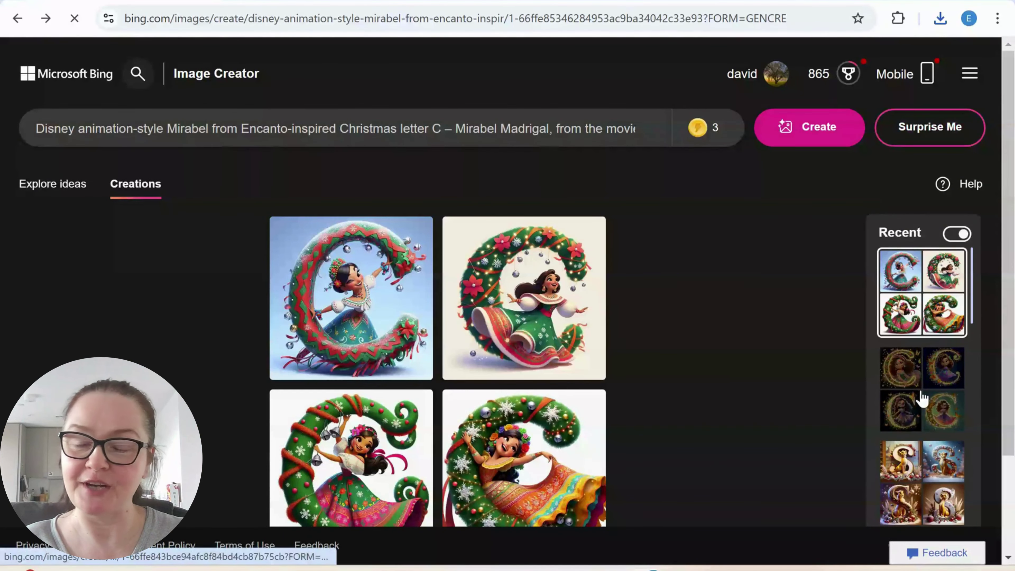
pyautogui.click(346, 319)
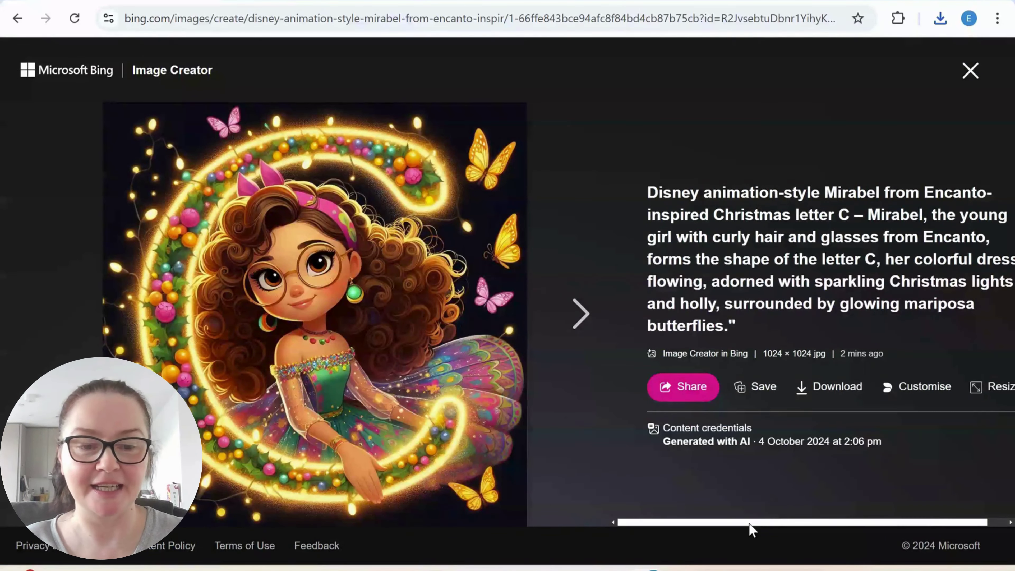
pyautogui.moveTo(750, 528); pyautogui.dragTo(816, 526)
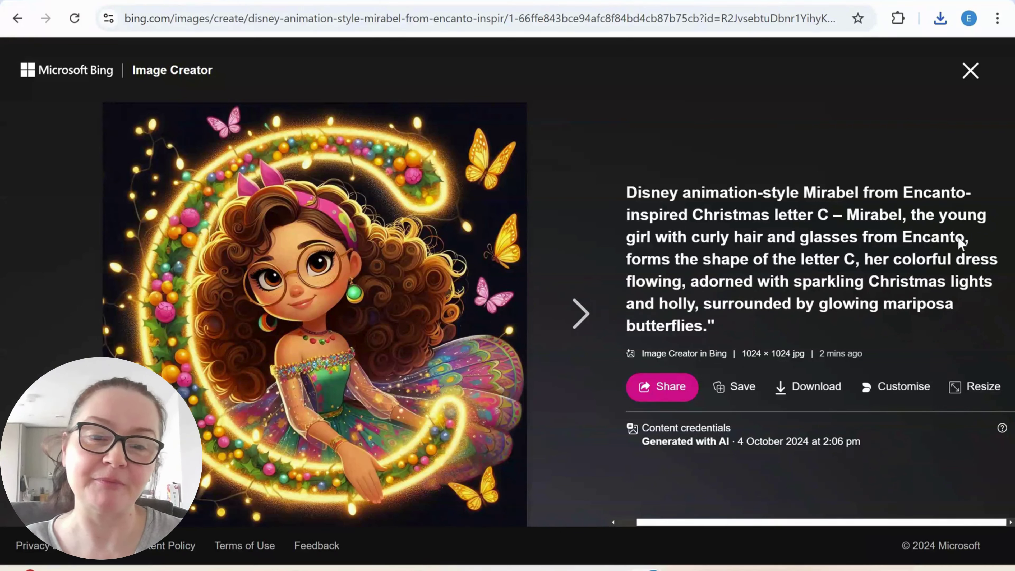
# Download the first and third images of the butterfly-themed Mirabel letter C set and view the fourth image enlarged.
pyautogui.click(815, 390)
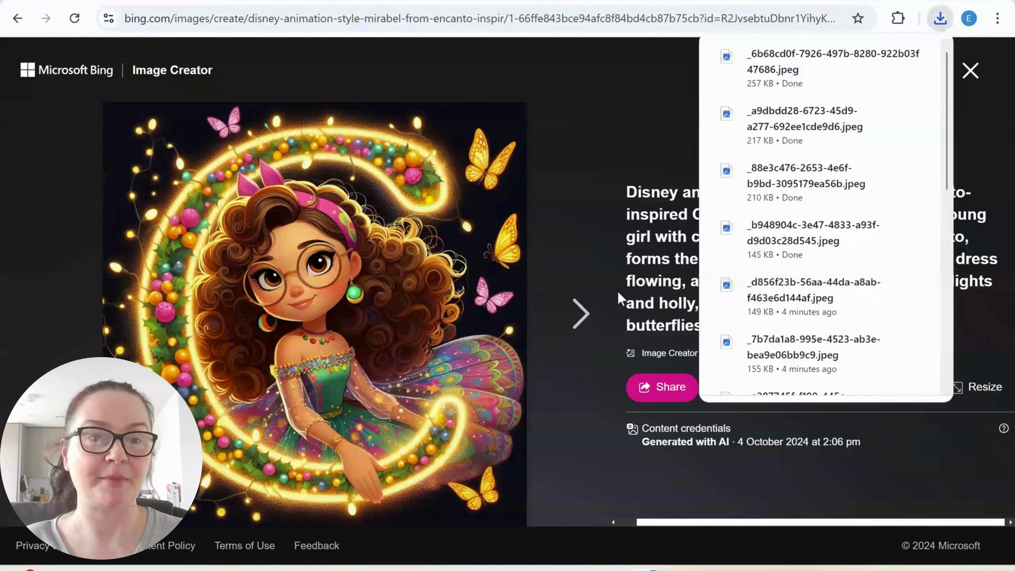
pyautogui.click(572, 322)
pyautogui.click(572, 324)
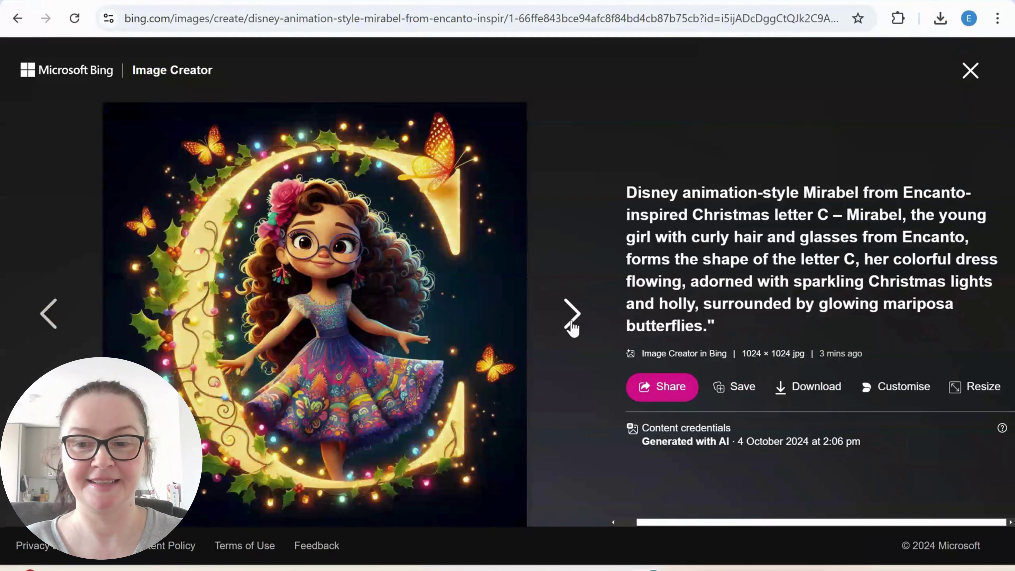
pyautogui.click(815, 387)
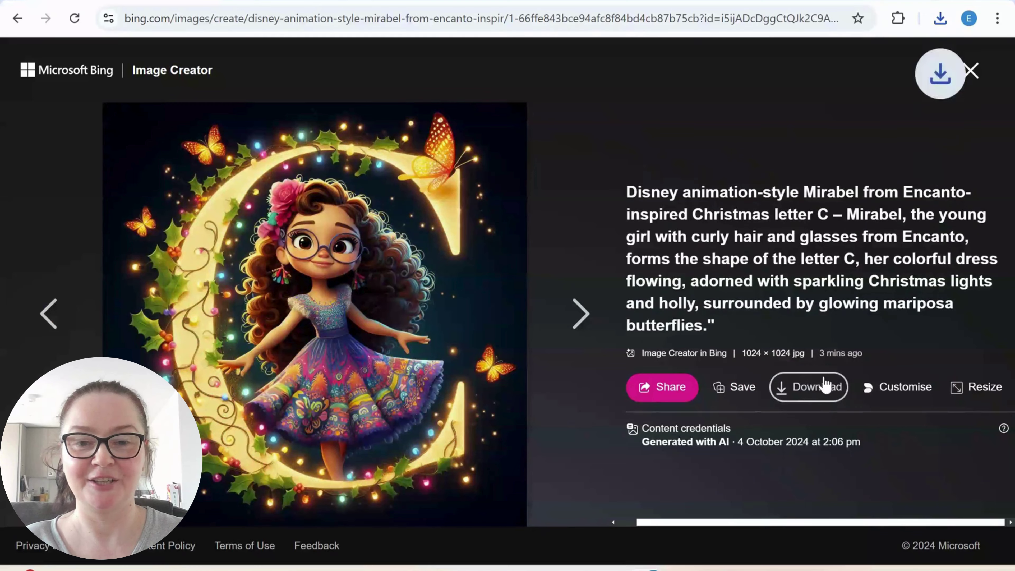
pyautogui.click(573, 313)
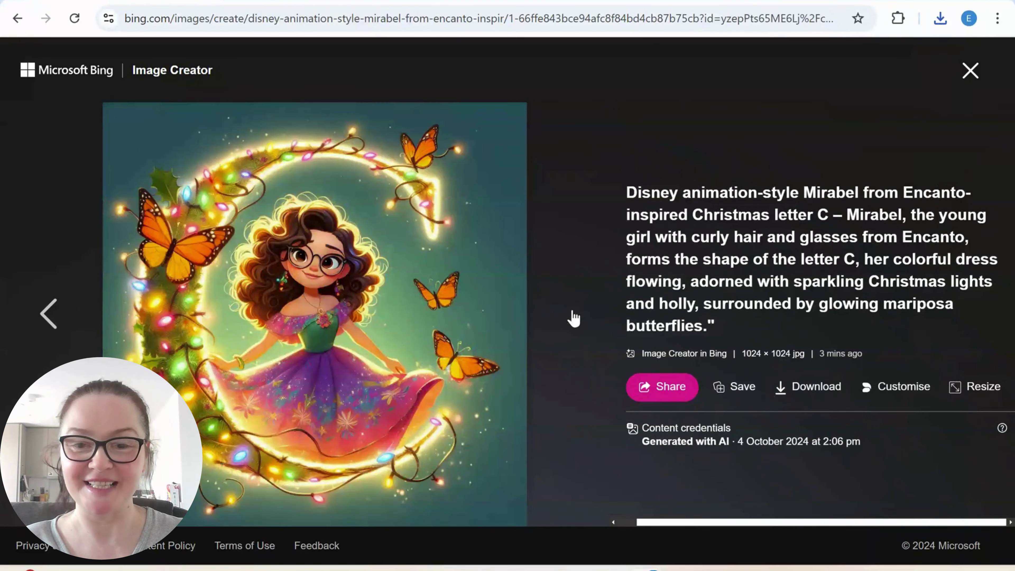
pyautogui.press('Escape')
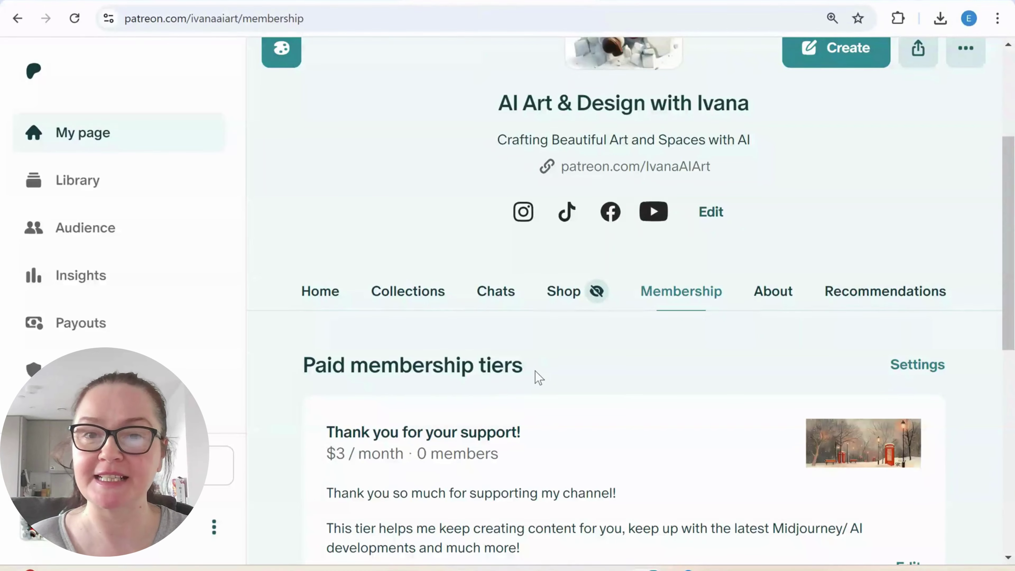
# Look through the profile header and the paid membership tiers on the channel's Patreon membership page.
pyautogui.scroll(5, 517, 376)
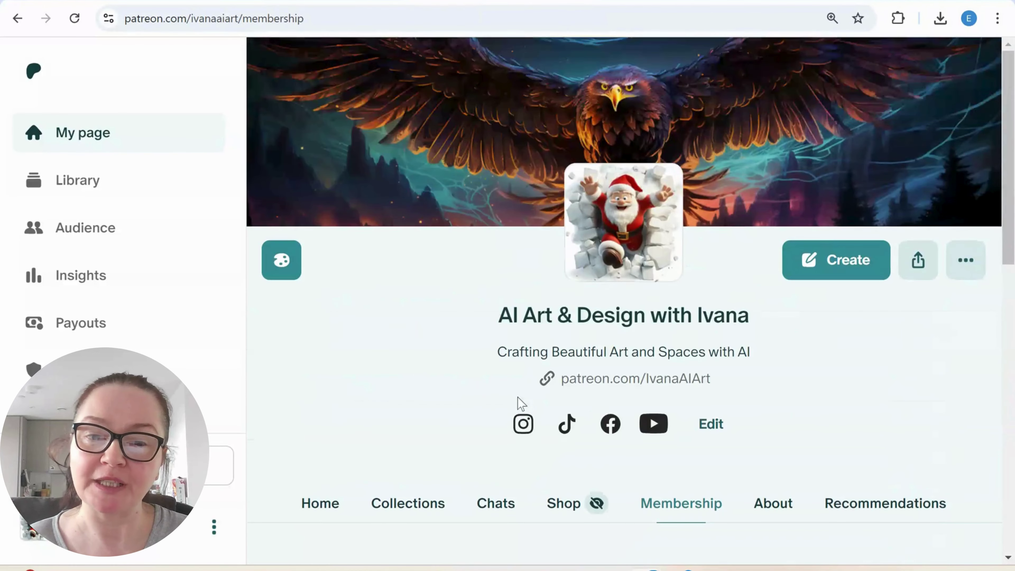
pyautogui.scroll(-7, 565, 380)
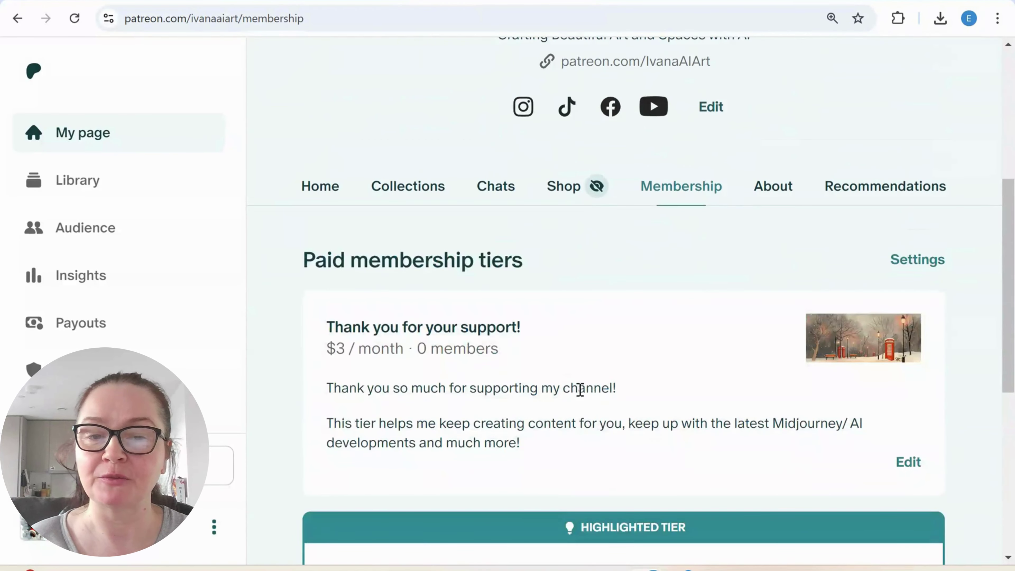
pyautogui.scroll(-5, 580, 390)
pyautogui.scroll(7, 528, 410)
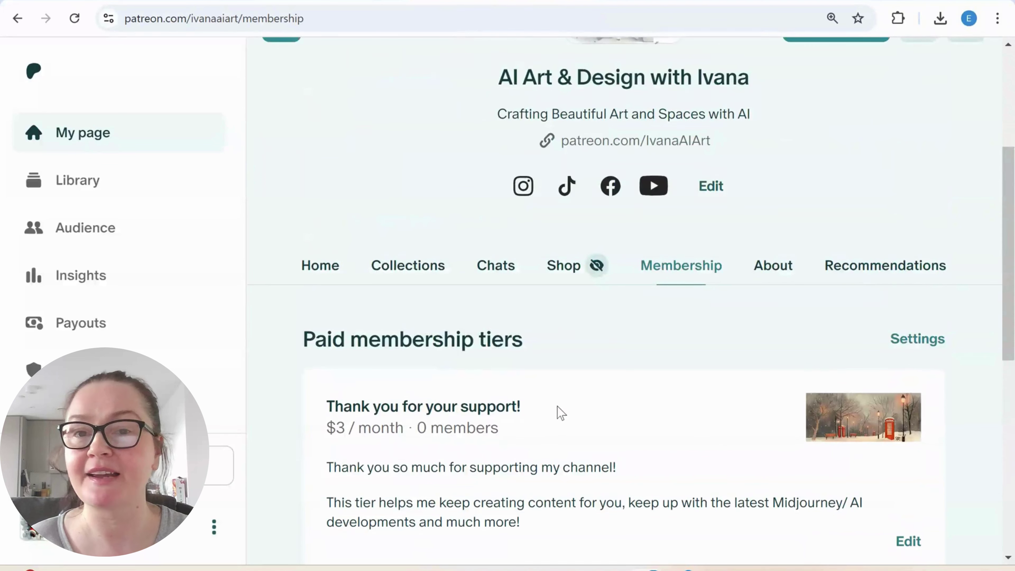